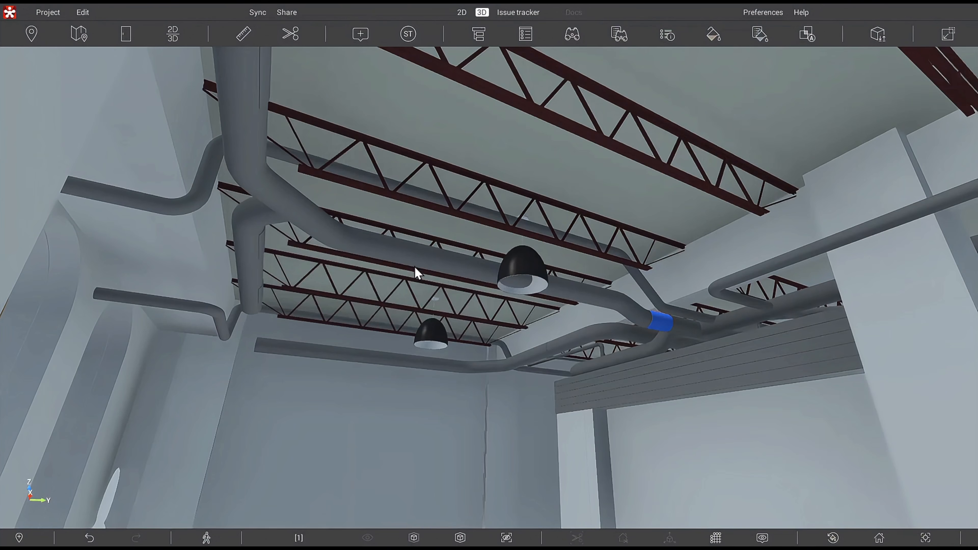
# Open the Appearance Profiler, Appearance Templates and Search Sets panels.
pyautogui.moveTo(520, 321)
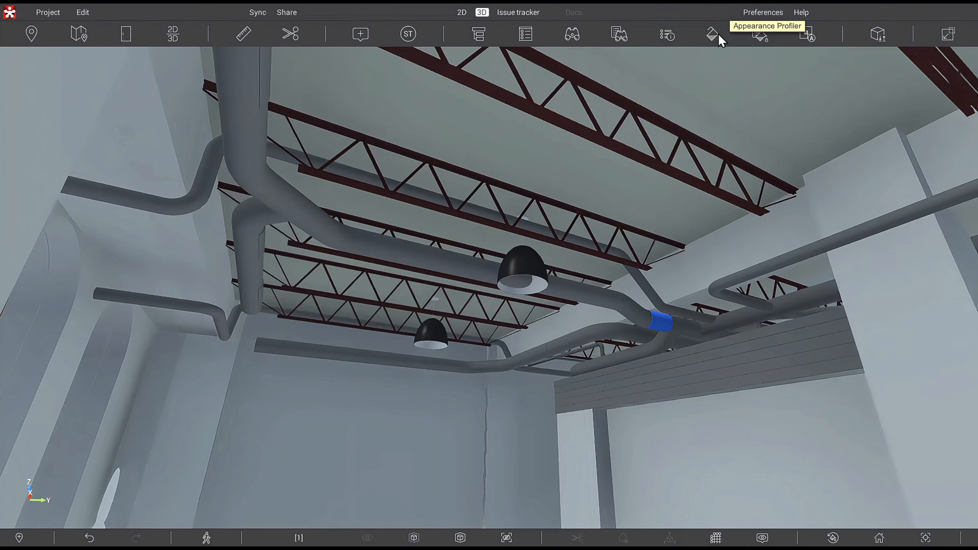
pyautogui.click(712, 37)
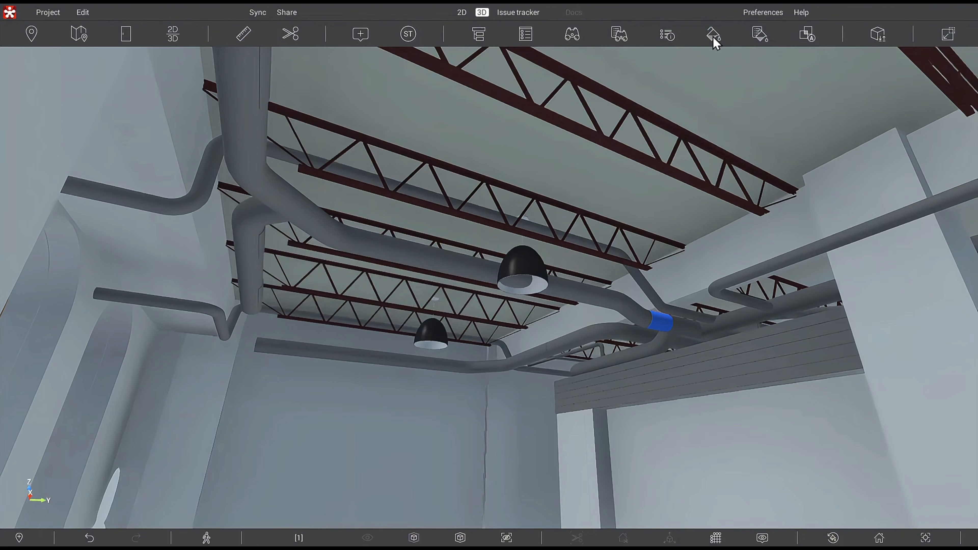
pyautogui.click(758, 35)
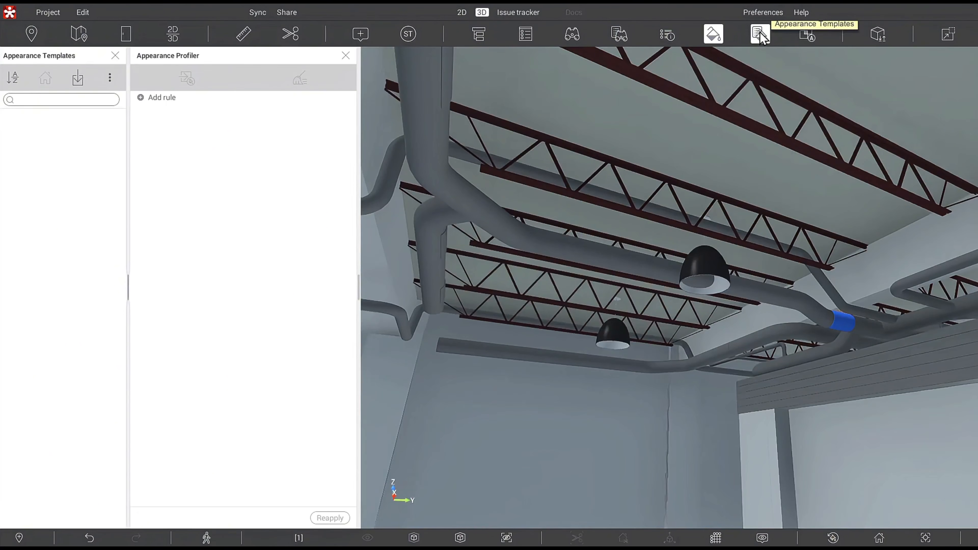
pyautogui.click(615, 32)
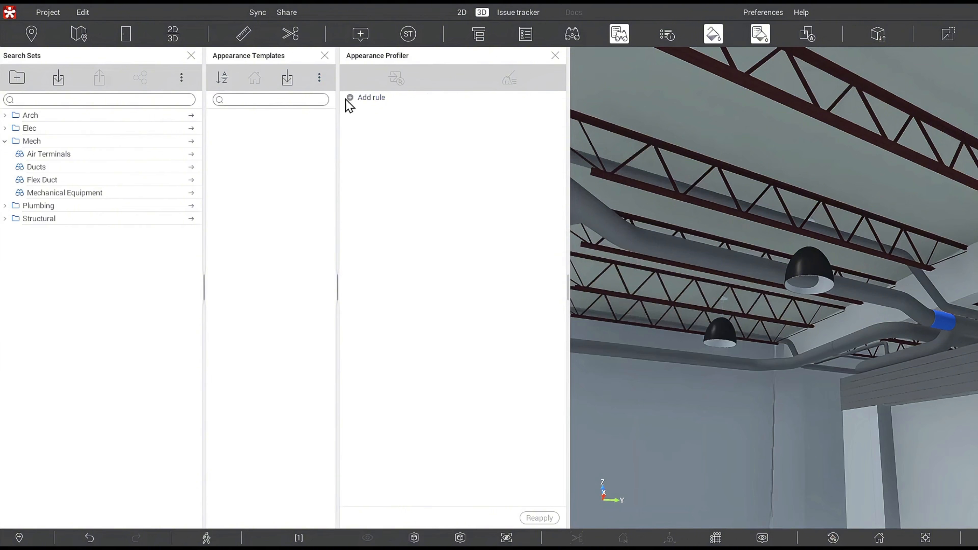
# Add search set rules for all Mech sets: Air Terminals, Ducts, Flex Duct and Mechanical Equipment.
pyautogui.click(367, 100)
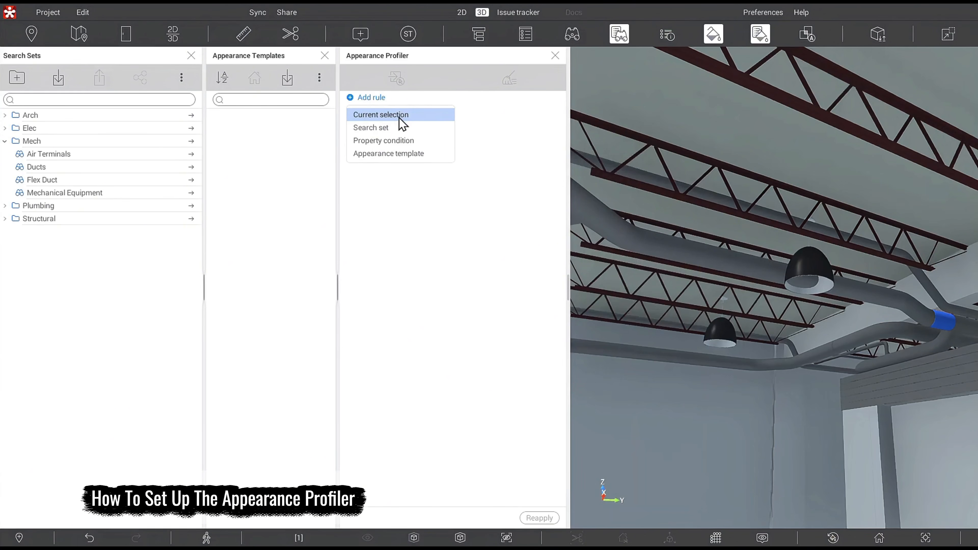
pyautogui.click(390, 130)
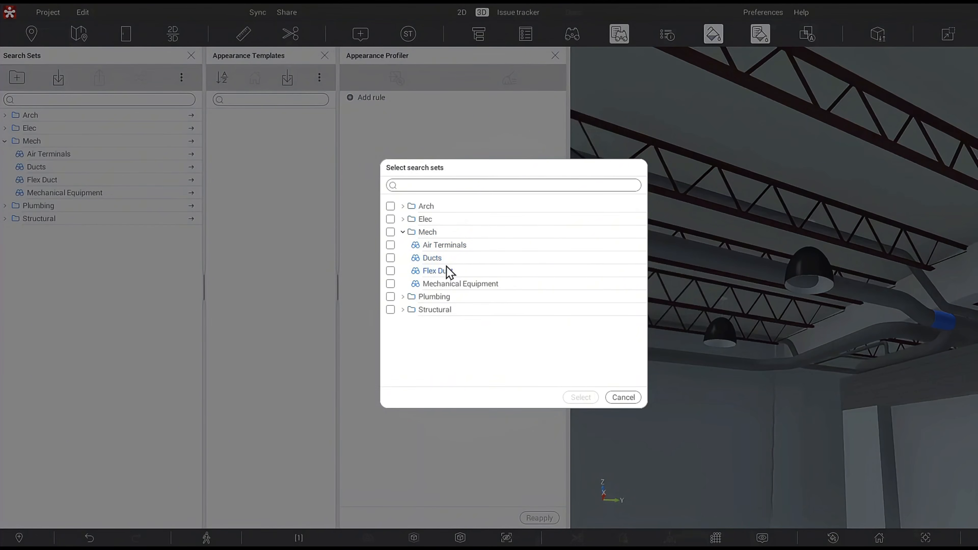
pyautogui.click(390, 232)
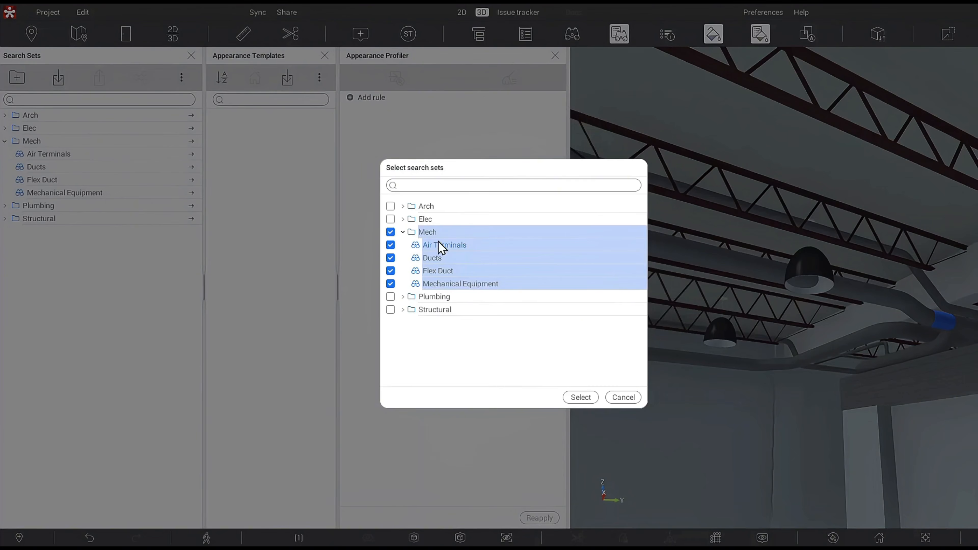
pyautogui.click(582, 397)
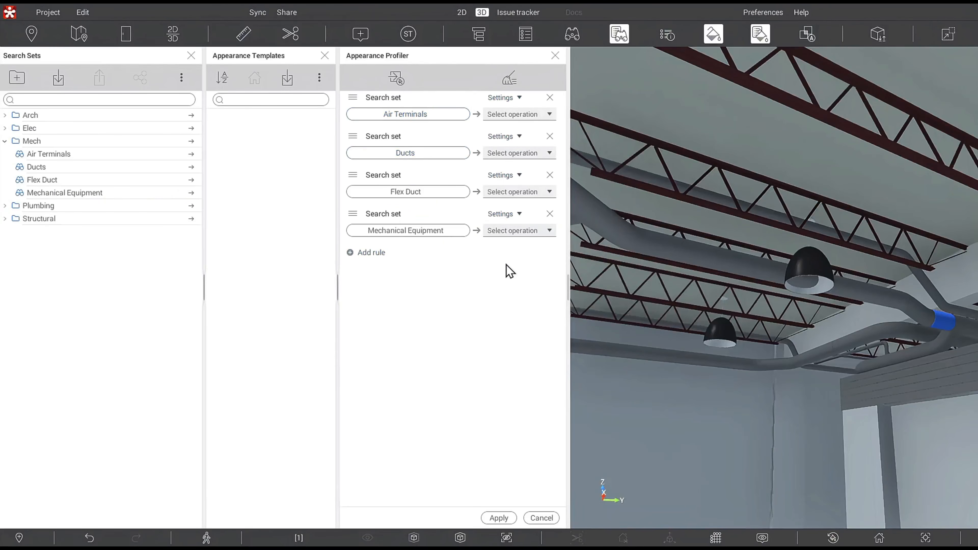
# Set the Air Terminals rule's operation to Color with red (FF1414).
pyautogui.click(520, 98)
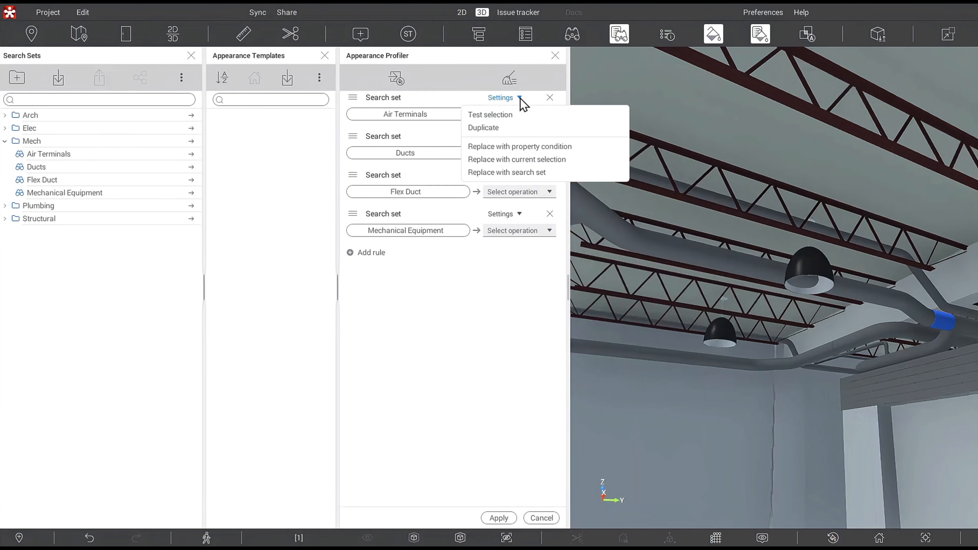
pyautogui.click(527, 265)
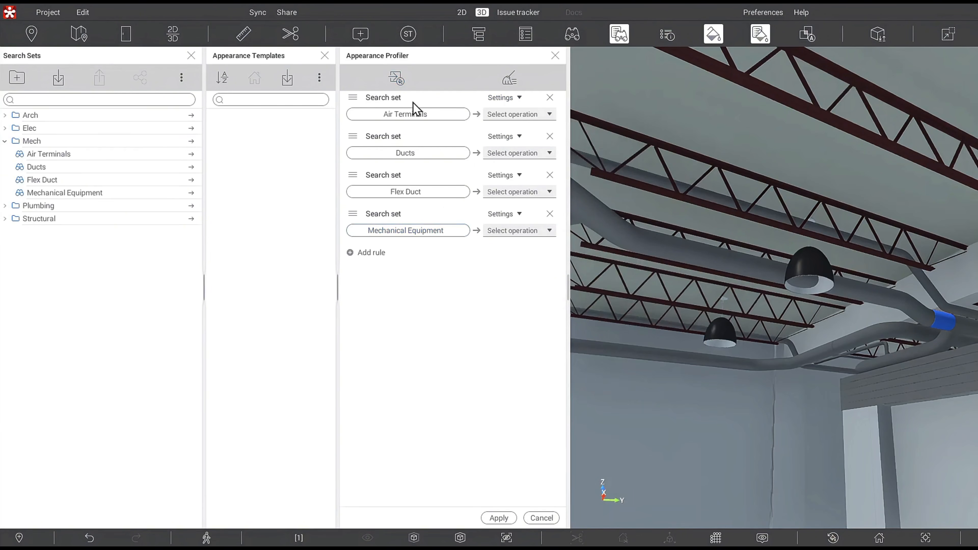
pyautogui.click(550, 114)
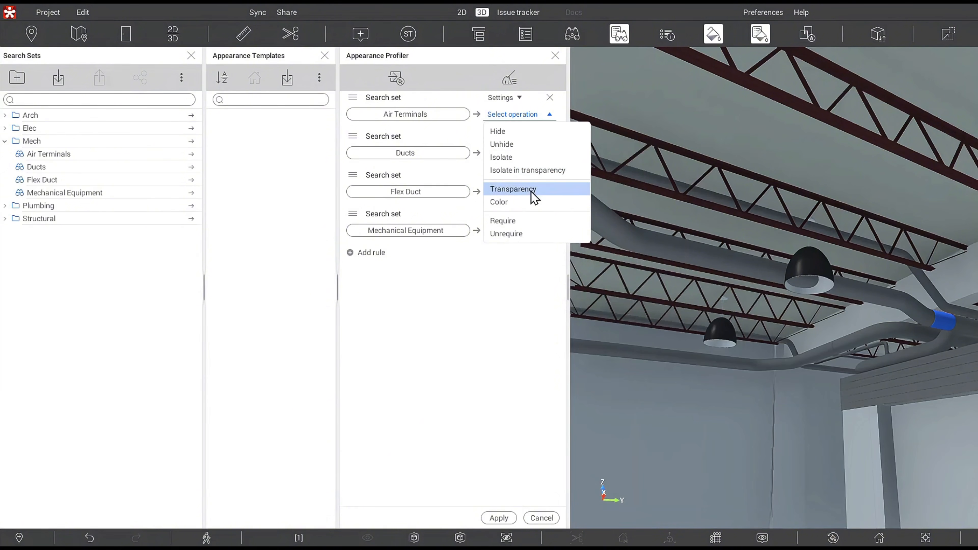
pyautogui.click(530, 210)
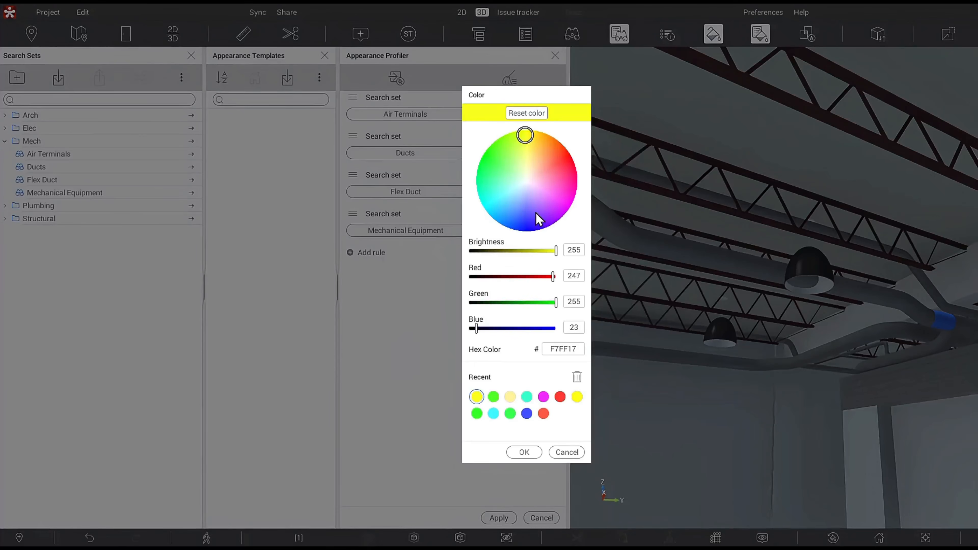
pyautogui.click(567, 159)
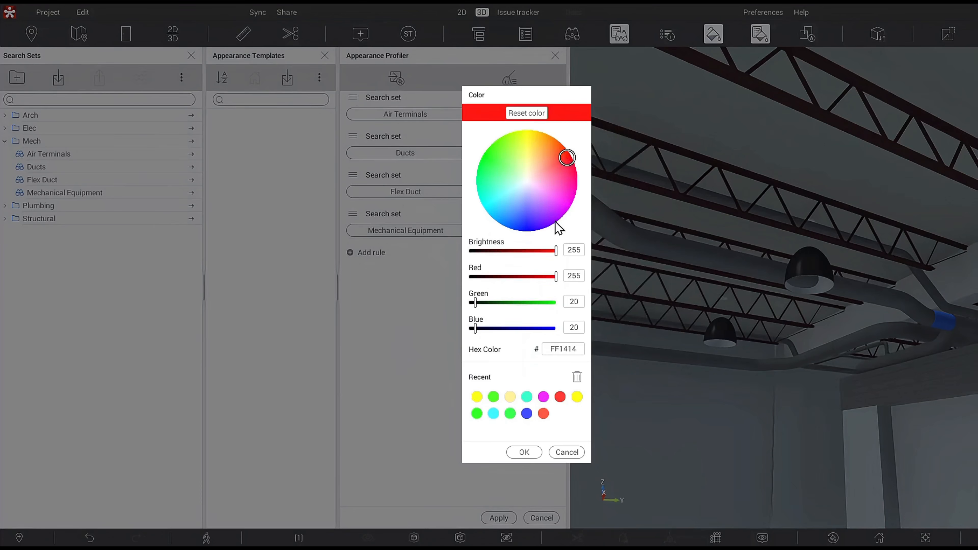
pyautogui.click(538, 453)
# Set the Ducts rule's operation to Color with magenta (F127FF).
pyautogui.click(522, 153)
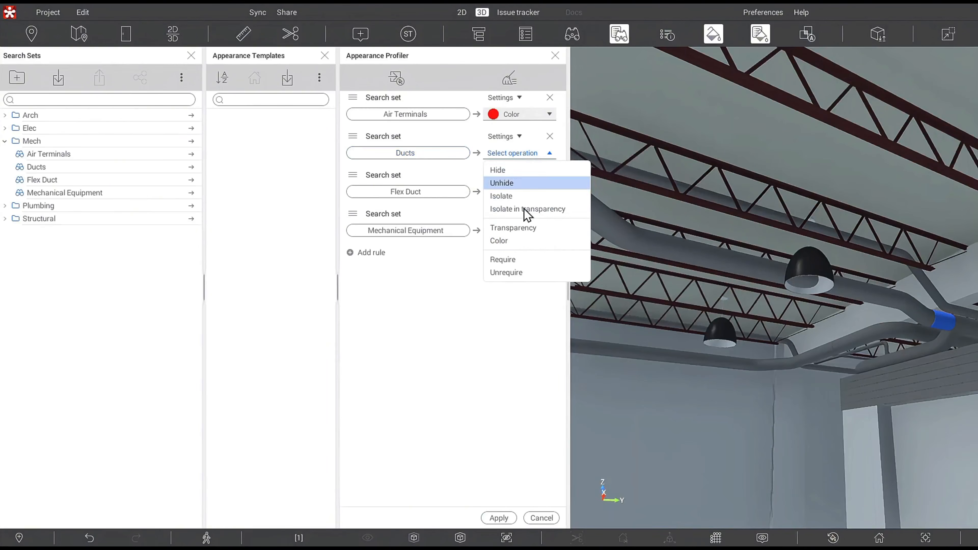
pyautogui.click(517, 241)
pyautogui.click(553, 205)
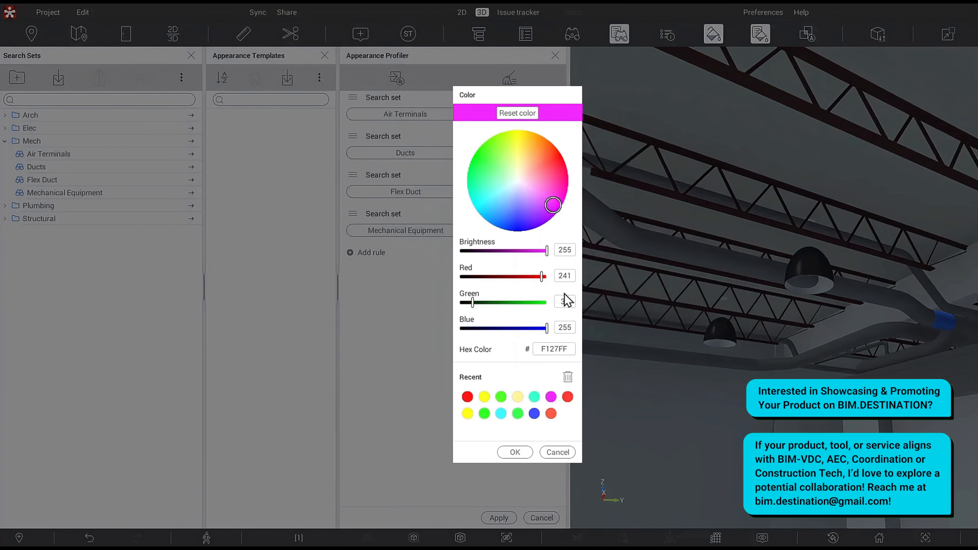
pyautogui.click(515, 453)
# Set the Flex Duct rule's operation to Color with green.
pyautogui.click(548, 192)
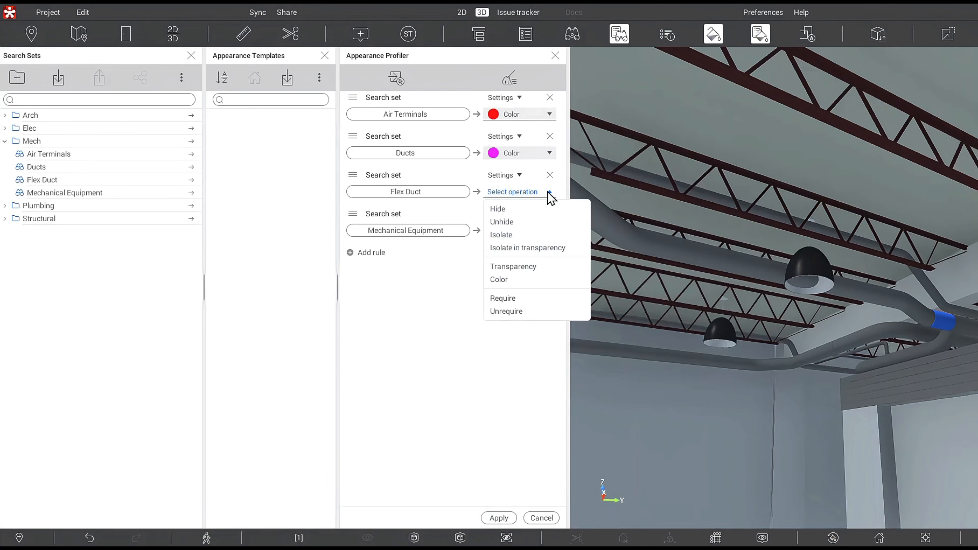
pyautogui.click(523, 280)
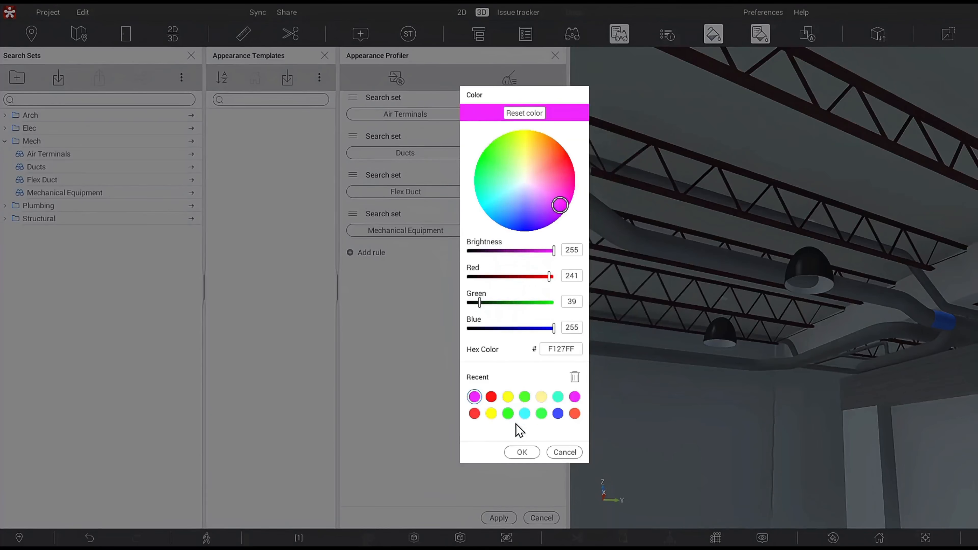
pyautogui.click(523, 452)
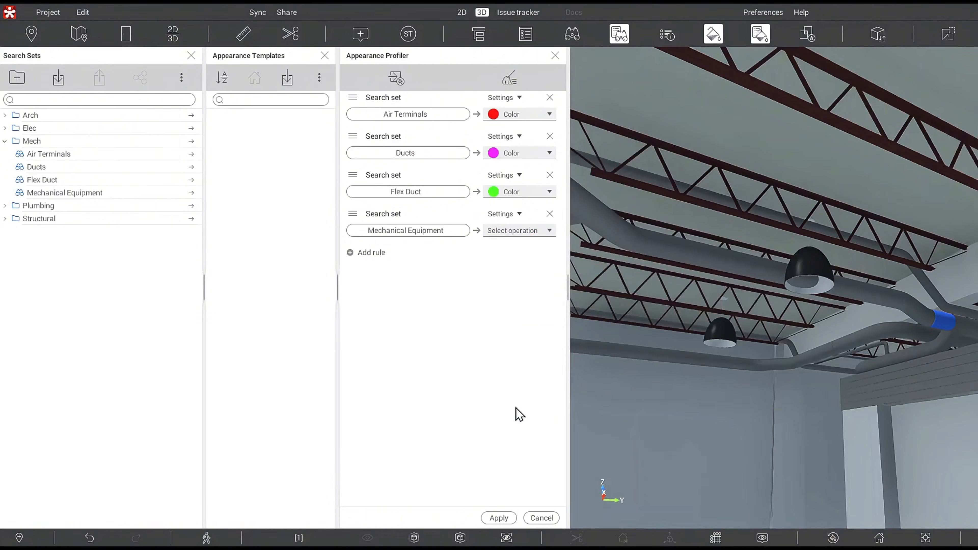
# Set the Mechanical Equipment rule's operation to Color with cyan (4AFFF3).
pyautogui.click(548, 230)
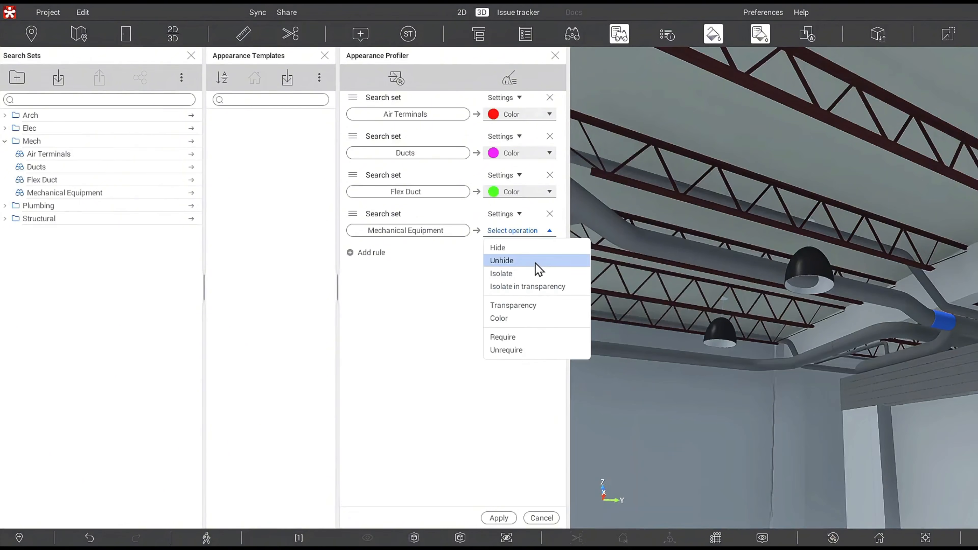
pyautogui.click(512, 316)
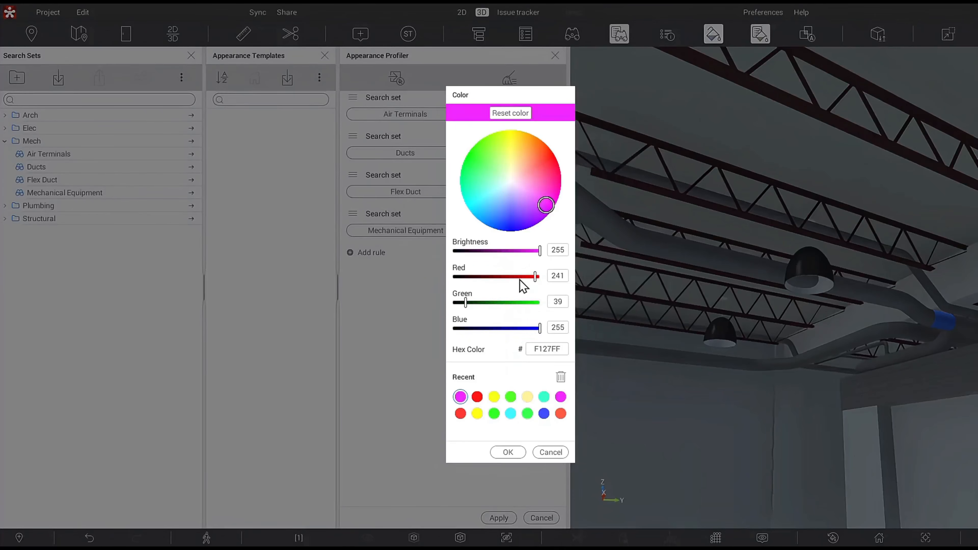
pyautogui.click(479, 197)
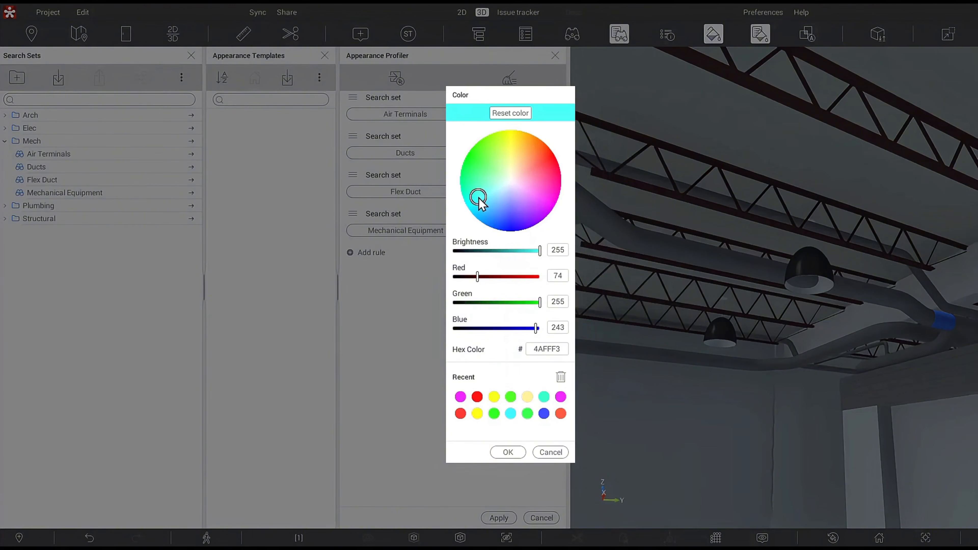
pyautogui.click(516, 457)
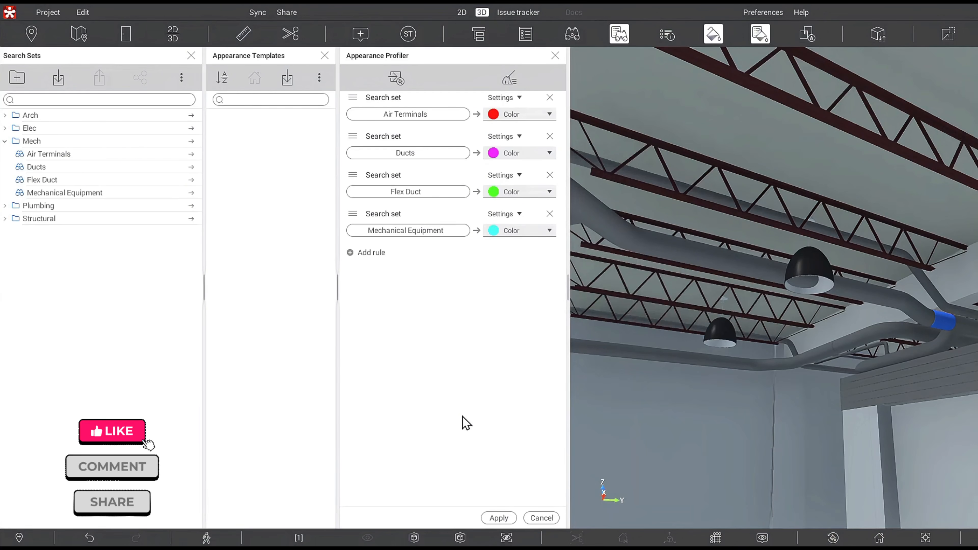
# Save the profiler rules as a new appearance template named "profiler 1".
pyautogui.click(396, 78)
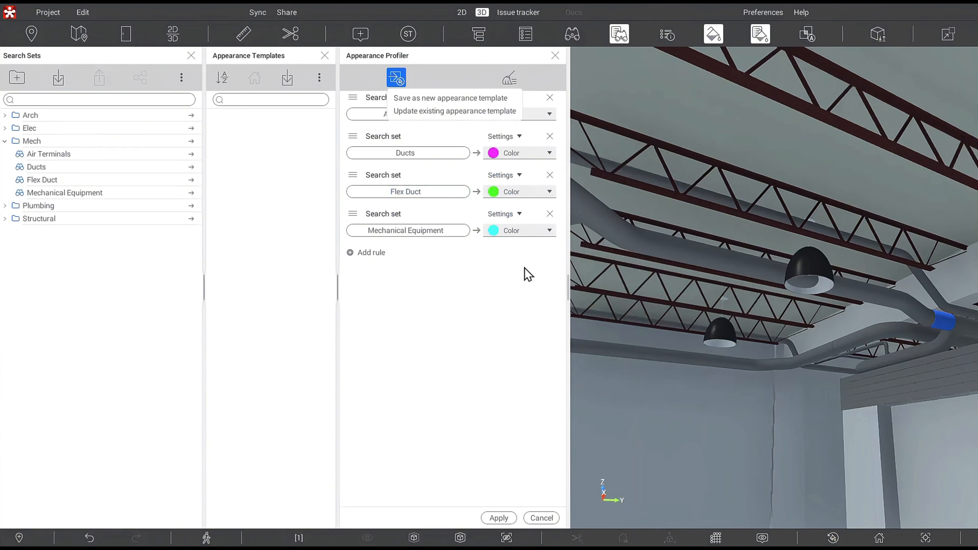
pyautogui.click(480, 97)
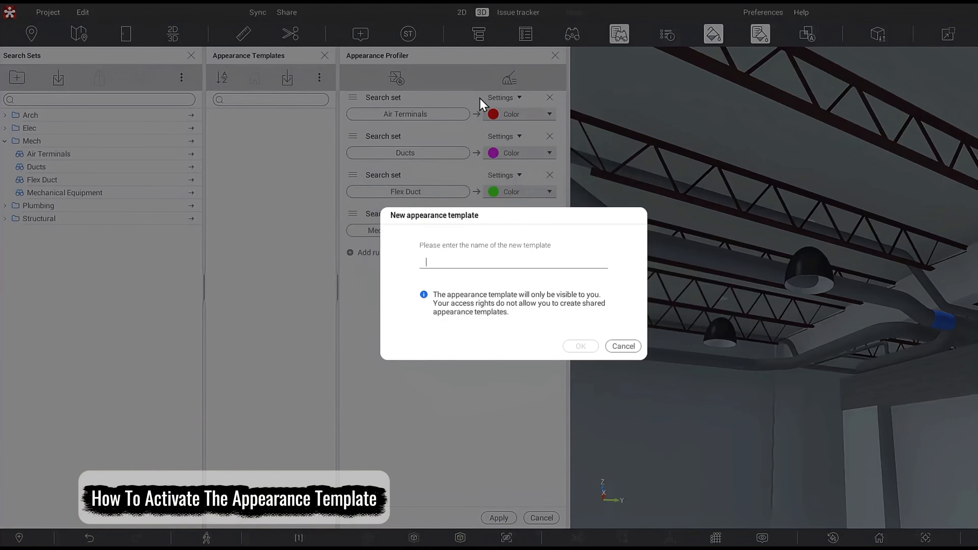
pyautogui.write('profiler 1')
pyautogui.click(592, 347)
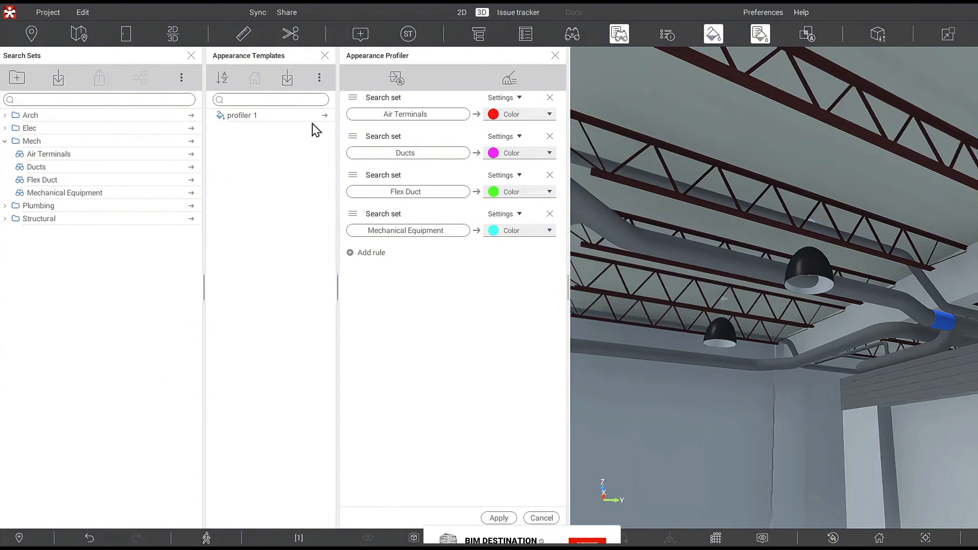
# Activate the "profiler 1" appearance template to apply its colours to the model.
pyautogui.click(325, 115)
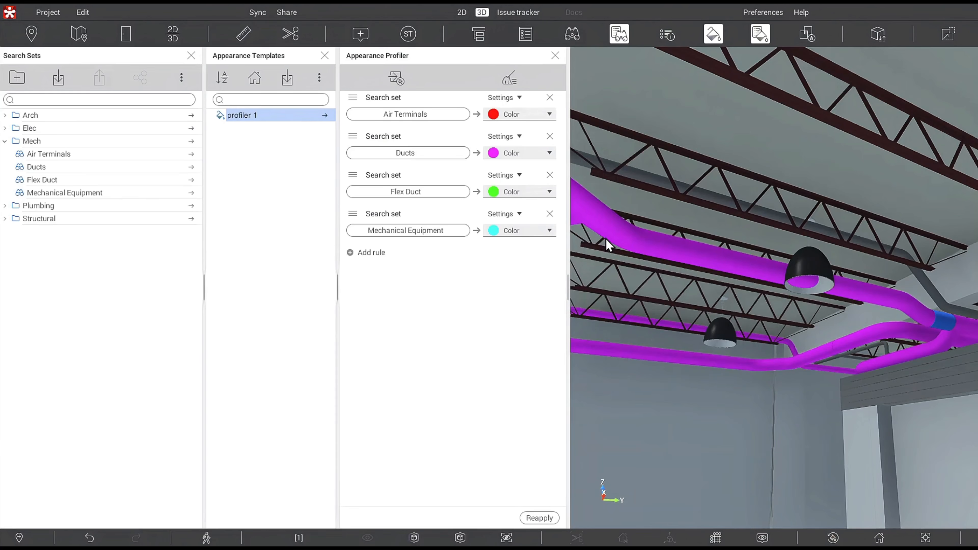
pyautogui.moveTo(751, 284); pyautogui.dragTo(801, 368)
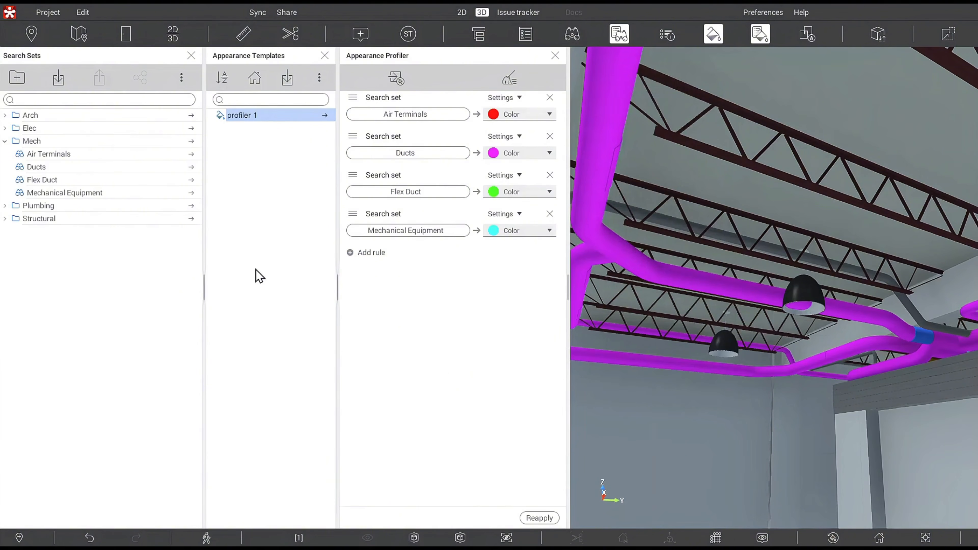
# Isolate the Snowdon Towers Sample HVAC.rvt model from the object tree.
pyautogui.click(484, 36)
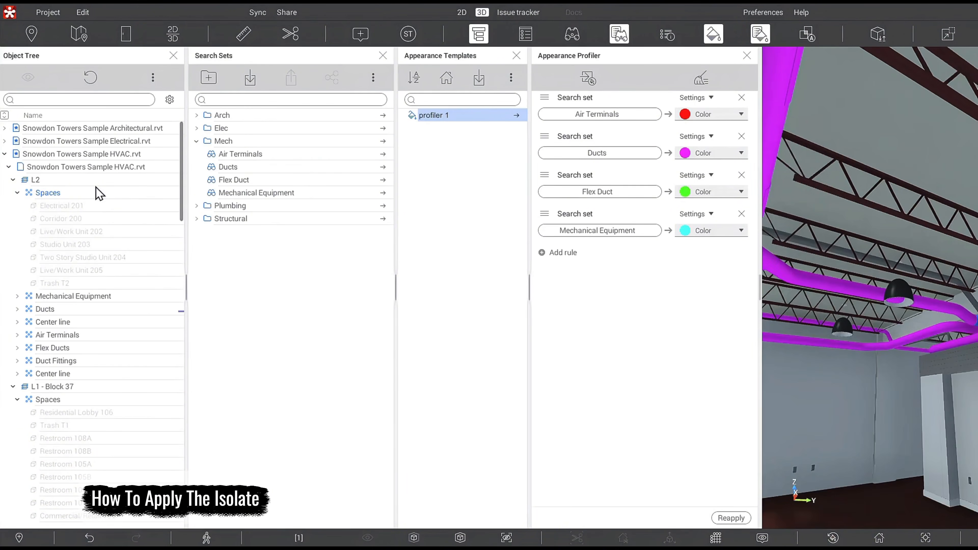
pyautogui.click(120, 156)
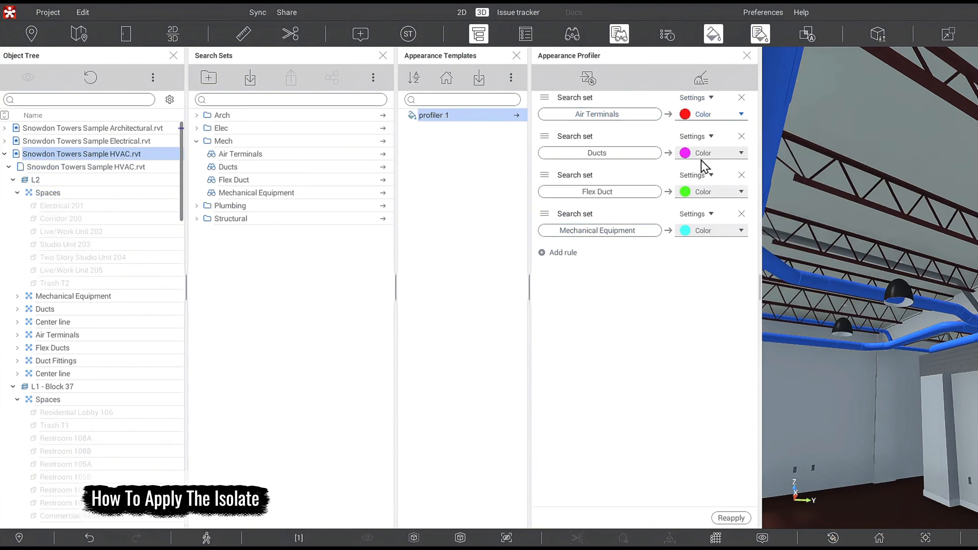
pyautogui.rightClick(120, 157)
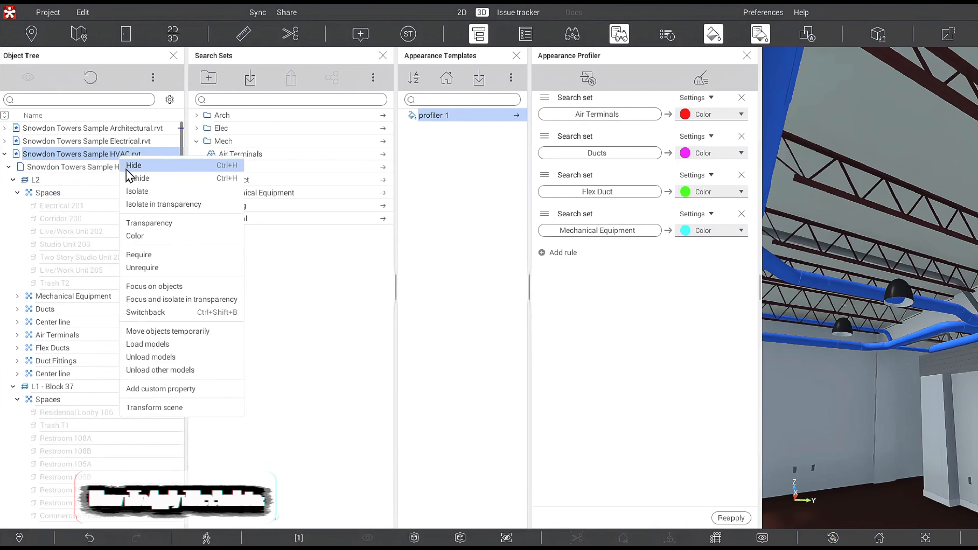
pyautogui.click(139, 193)
# Examine the isolated HVAC model in the 3D view.
pyautogui.click(912, 191)
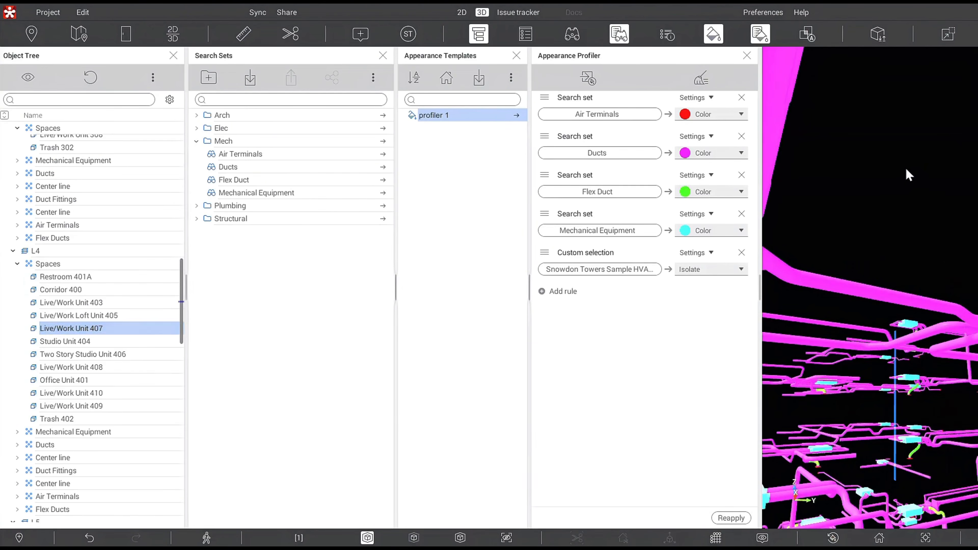
pyautogui.scroll(-10, 884, 444)
pyautogui.moveTo(880, 438); pyautogui.dragTo(876, 433)
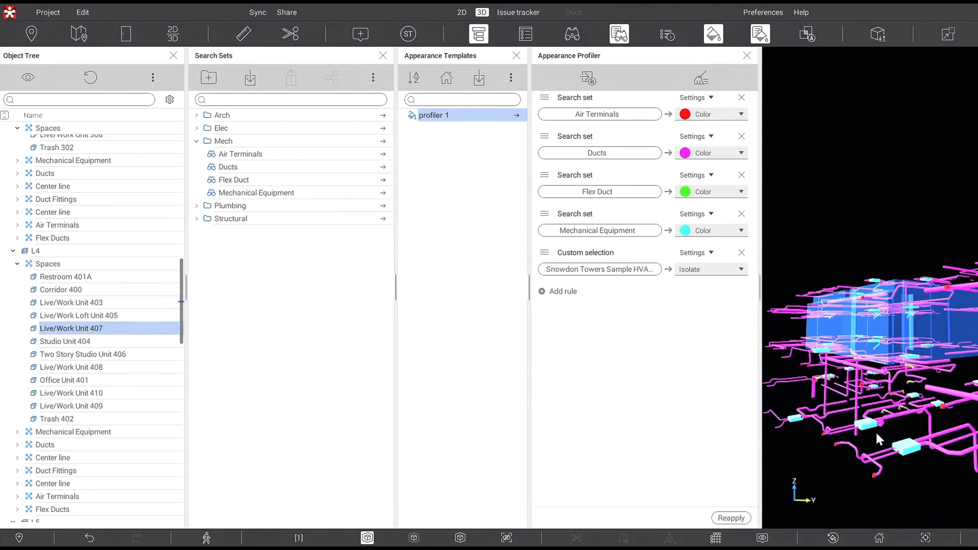
pyautogui.click(906, 487)
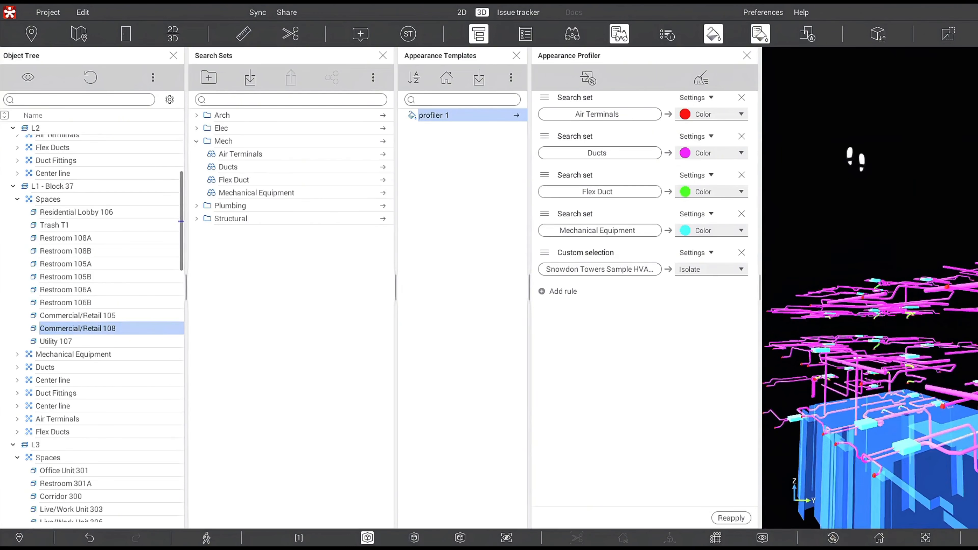
pyautogui.click(874, 178)
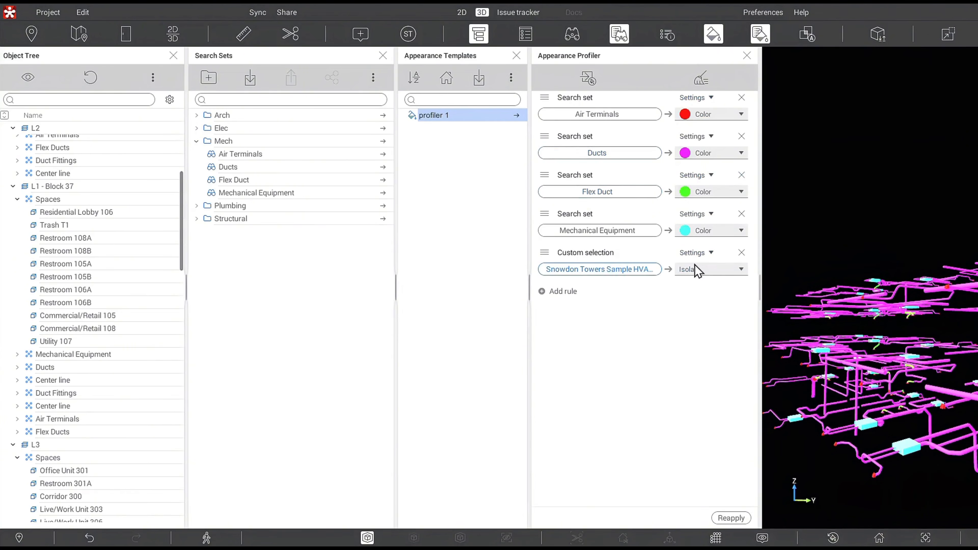
pyautogui.moveTo(888, 301)
pyautogui.click(588, 77)
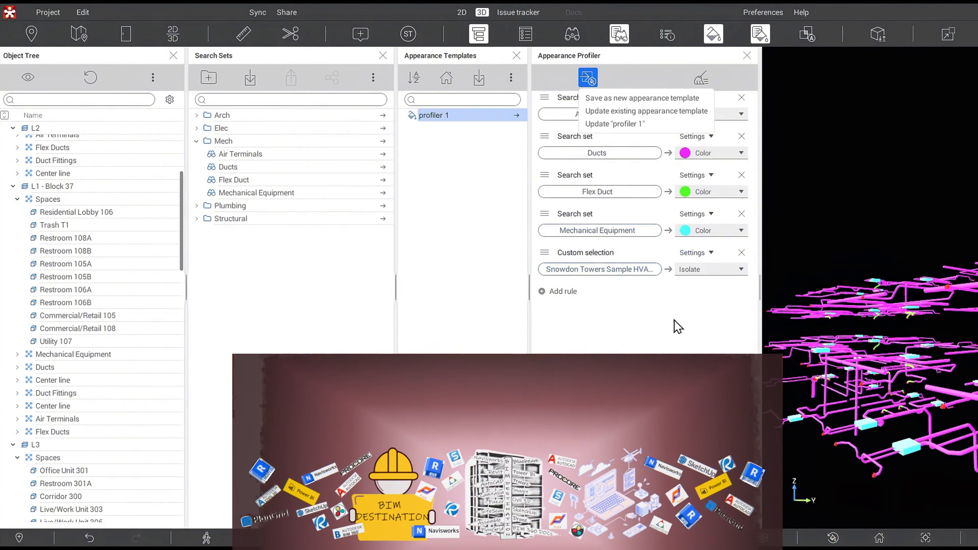
pyautogui.click(687, 331)
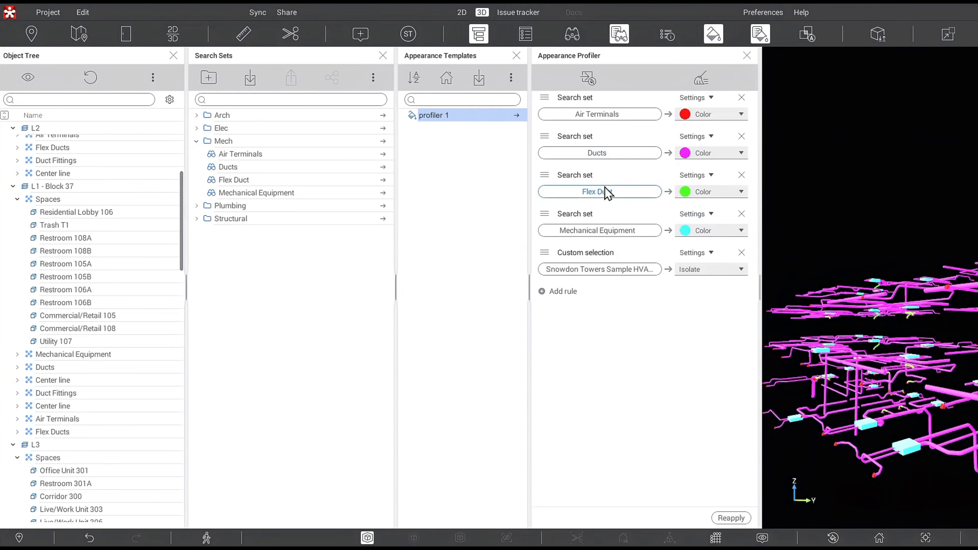
# Reload the "profiler 1" template and clear all rules from the Appearance Profiler.
pyautogui.click(516, 115)
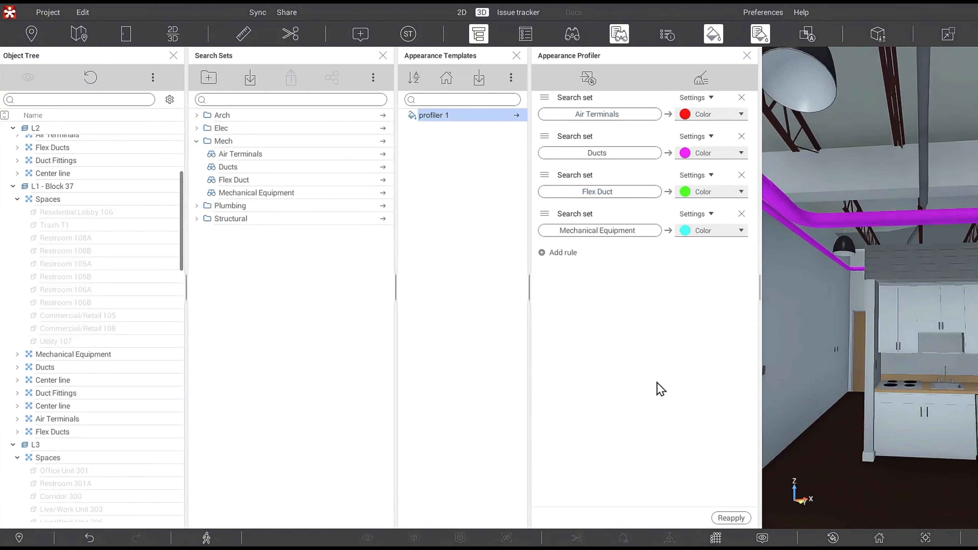
pyautogui.moveTo(871, 296)
pyautogui.mouseDown()
pyautogui.moveTo(951, 310)
pyautogui.moveTo(877, 304)
pyautogui.mouseUp()
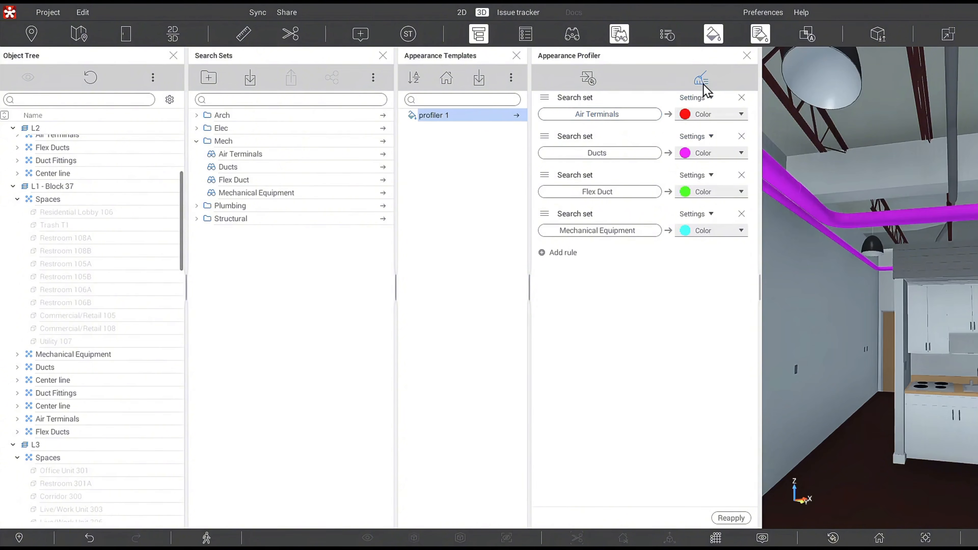
pyautogui.click(702, 84)
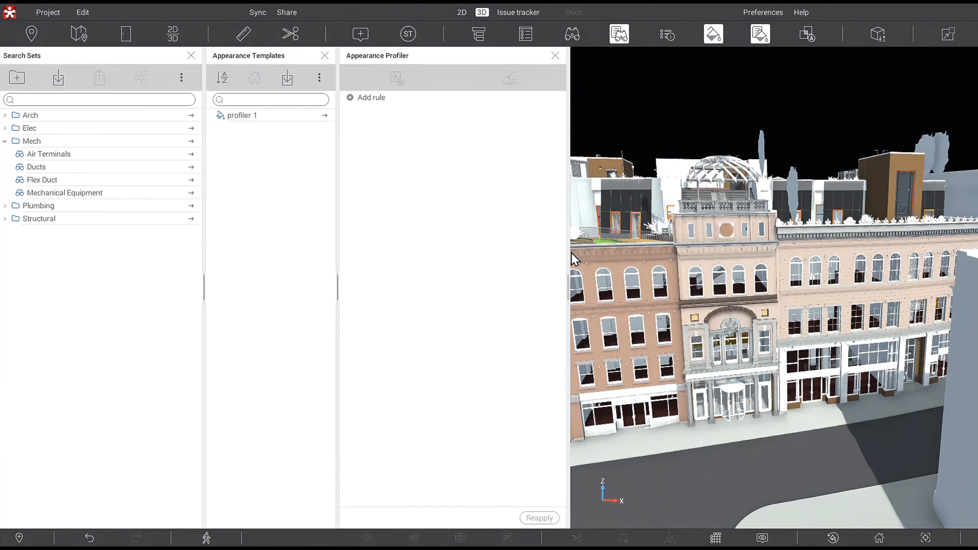
# Add a property condition rule matching Item Name = Snowdon Towers Sample Plumbing.rvt.
pyautogui.click(366, 99)
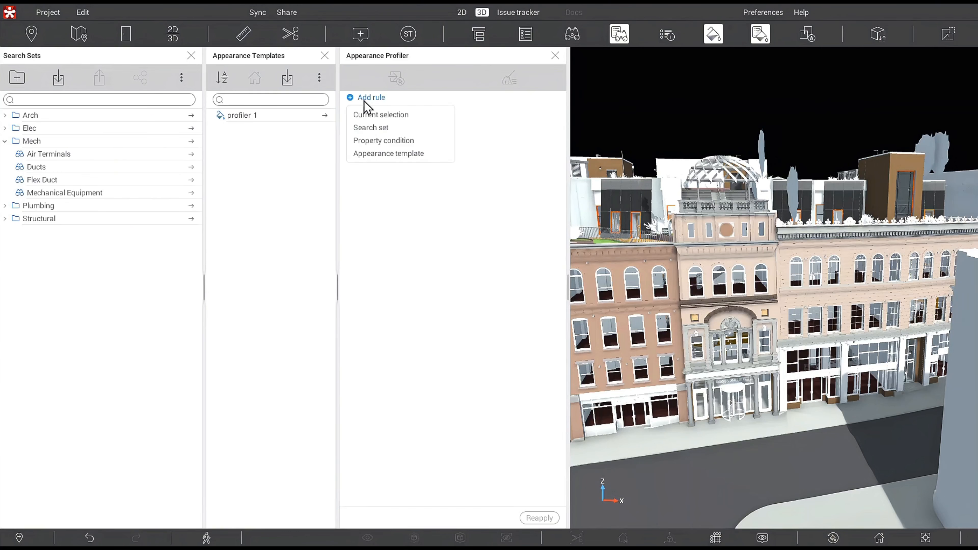
pyautogui.click(396, 143)
pyautogui.click(400, 112)
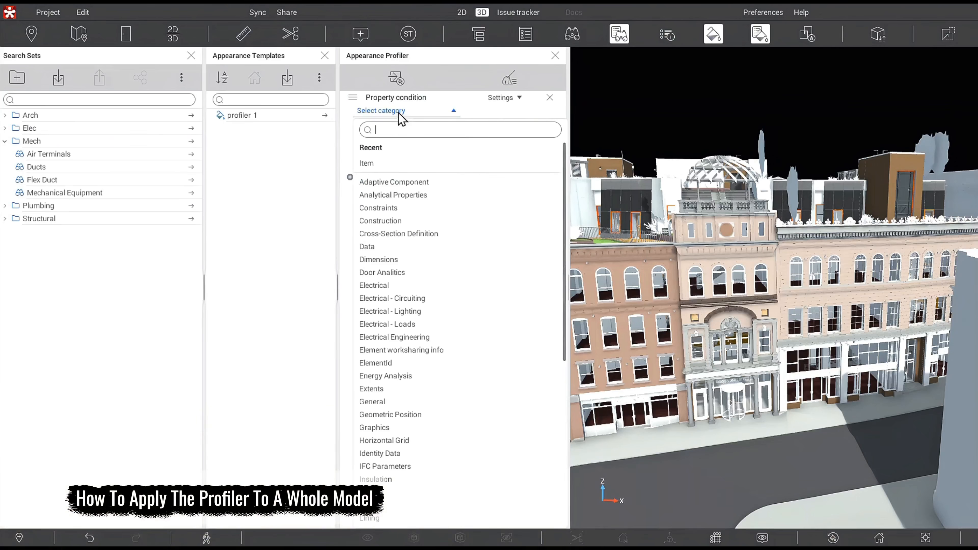
pyautogui.click(391, 163)
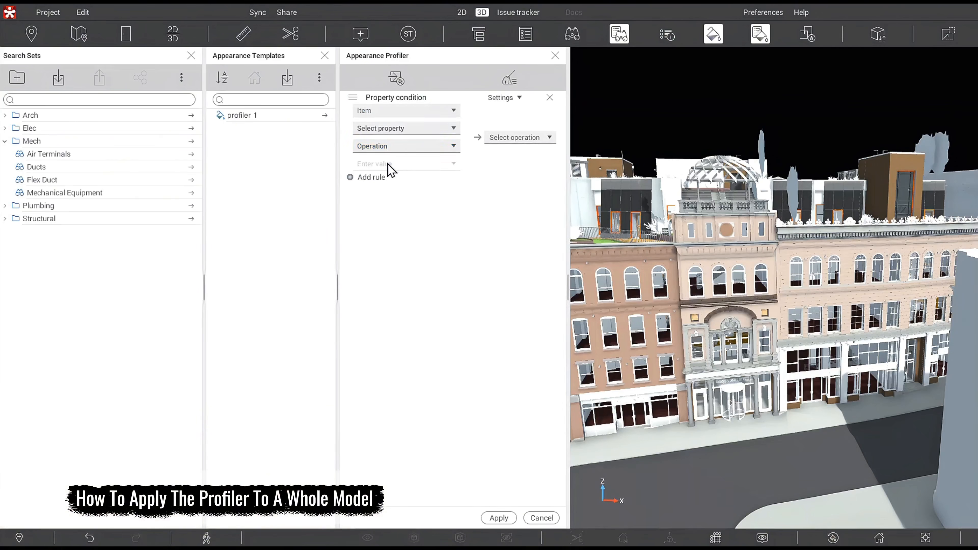
pyautogui.click(399, 149)
pyautogui.click(396, 182)
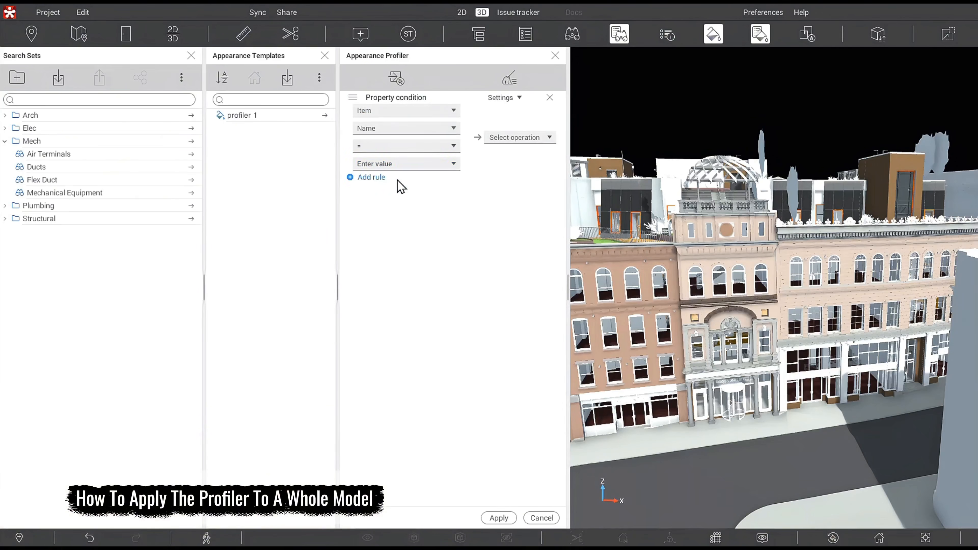
pyautogui.click(407, 169)
pyautogui.write('Plumbing')
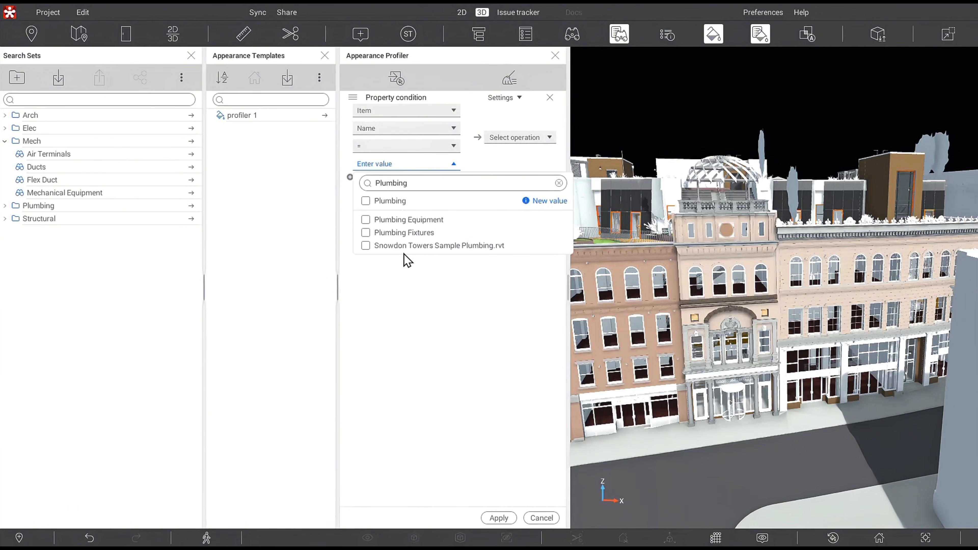
pyautogui.click(366, 247)
pyautogui.click(387, 287)
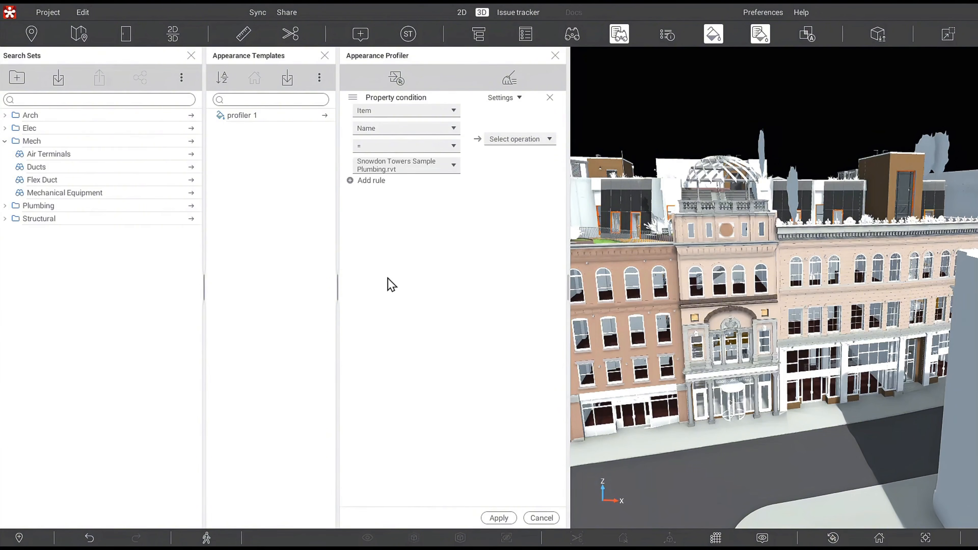
# Add a second property condition rule matching Item Name = Snowdon Towers Sample Electrical.rvt.
pyautogui.click(367, 183)
pyautogui.click(392, 221)
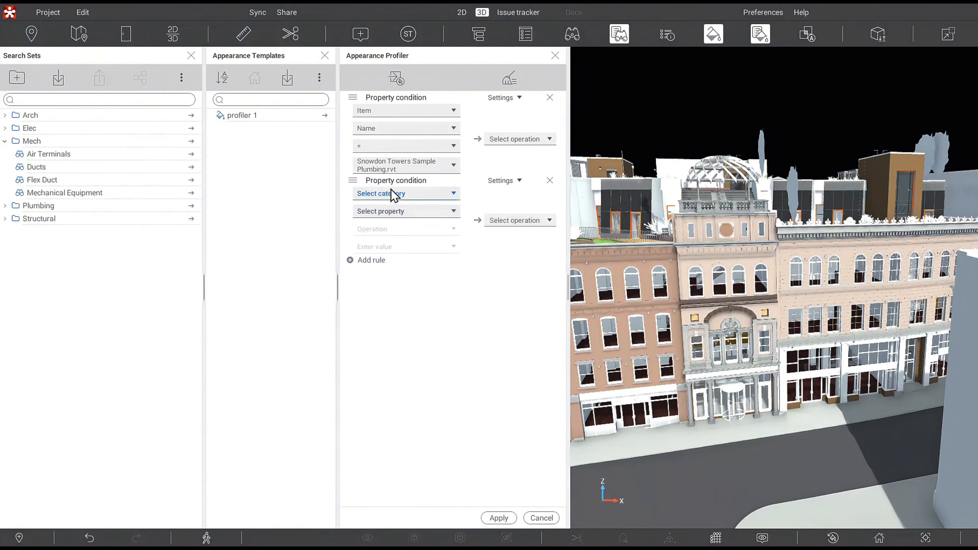
pyautogui.click(396, 198)
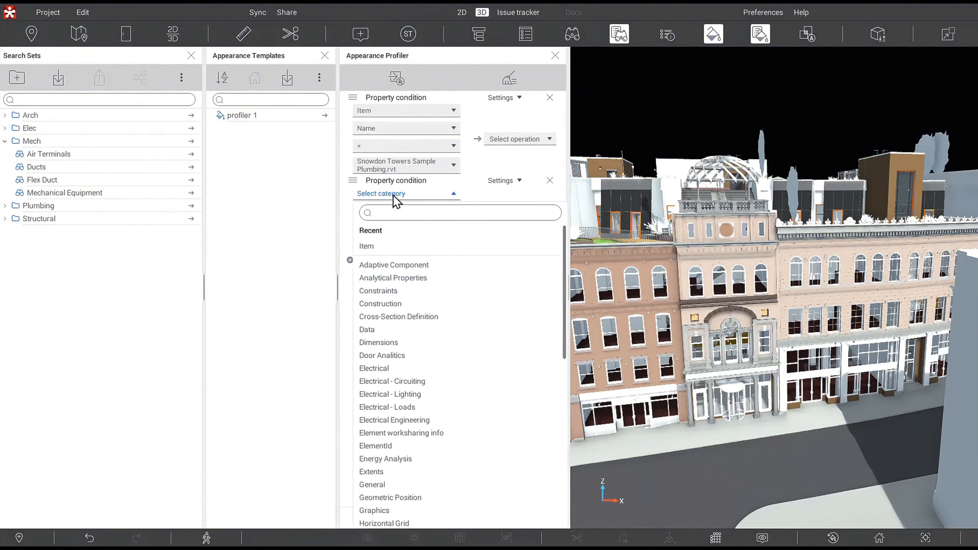
pyautogui.click(388, 255)
pyautogui.click(404, 215)
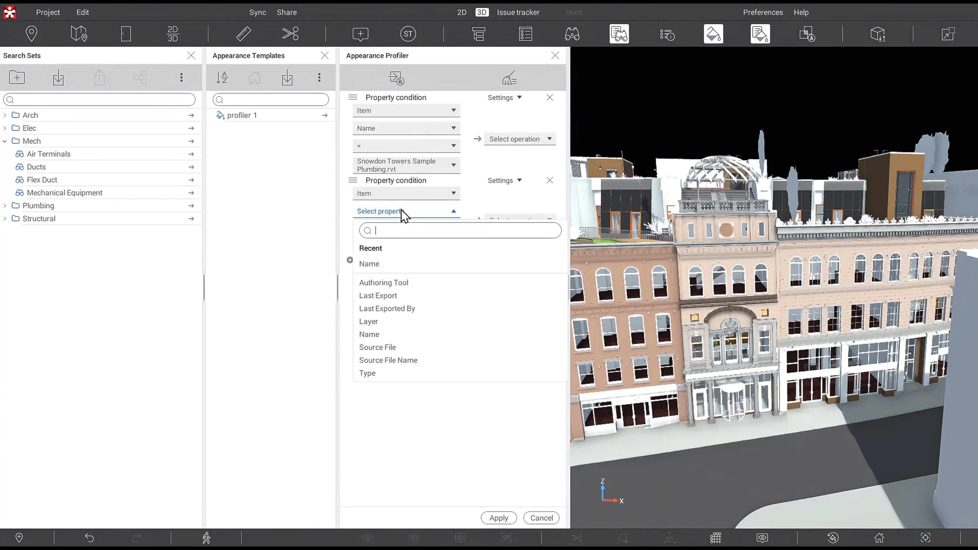
pyautogui.click(402, 263)
pyautogui.click(411, 247)
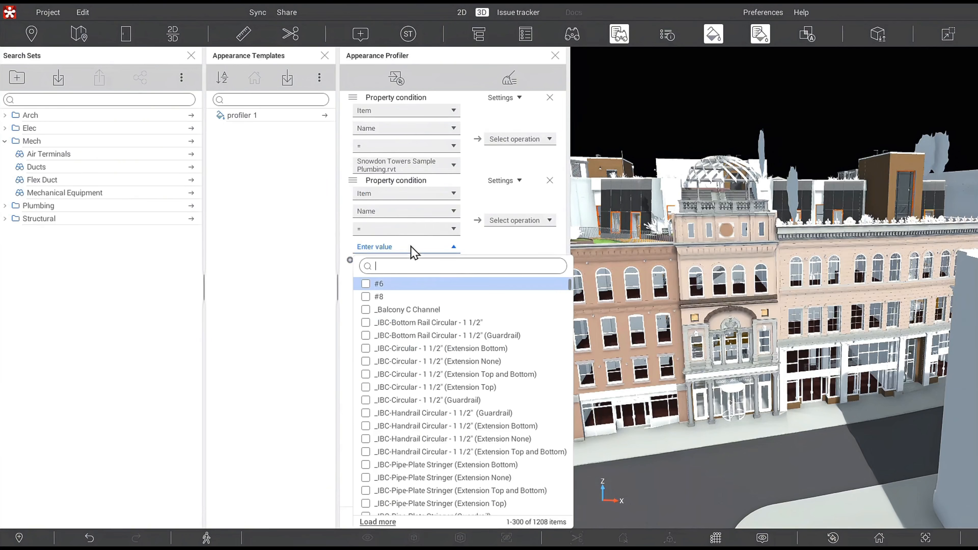
pyautogui.write('Electr')
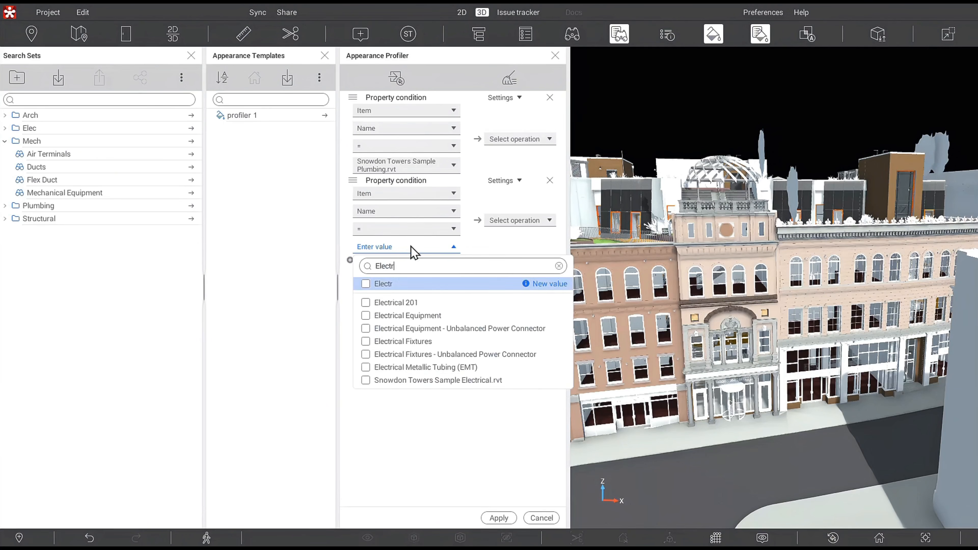
pyautogui.click(365, 380)
pyautogui.click(410, 411)
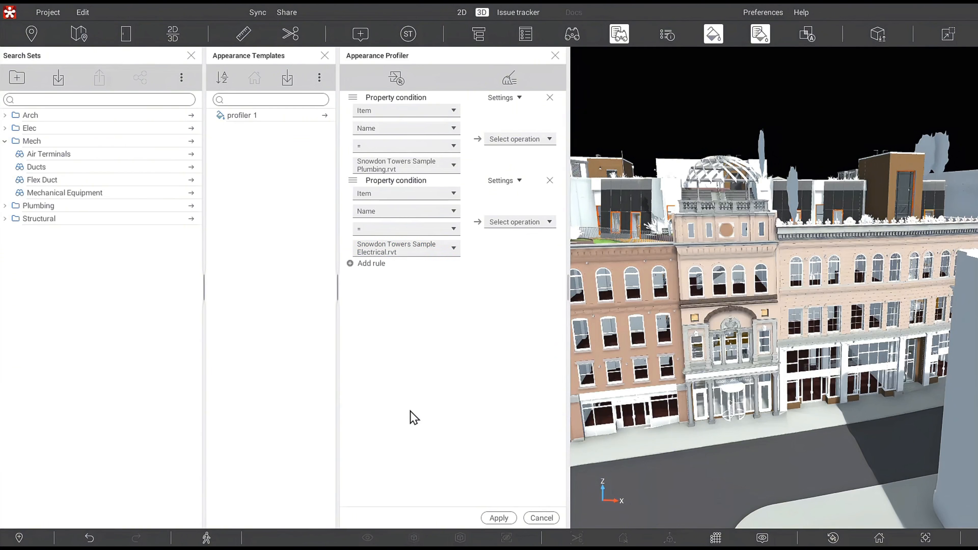
# Add a third property condition rule matching Item Name = Snowdon Towers Sample HVAC.rvt.
pyautogui.click(379, 265)
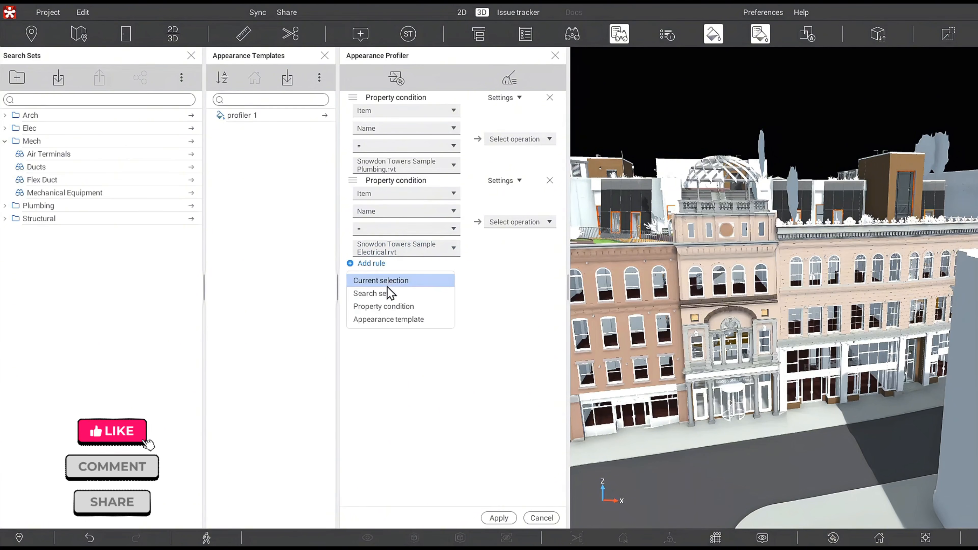
pyautogui.click(389, 306)
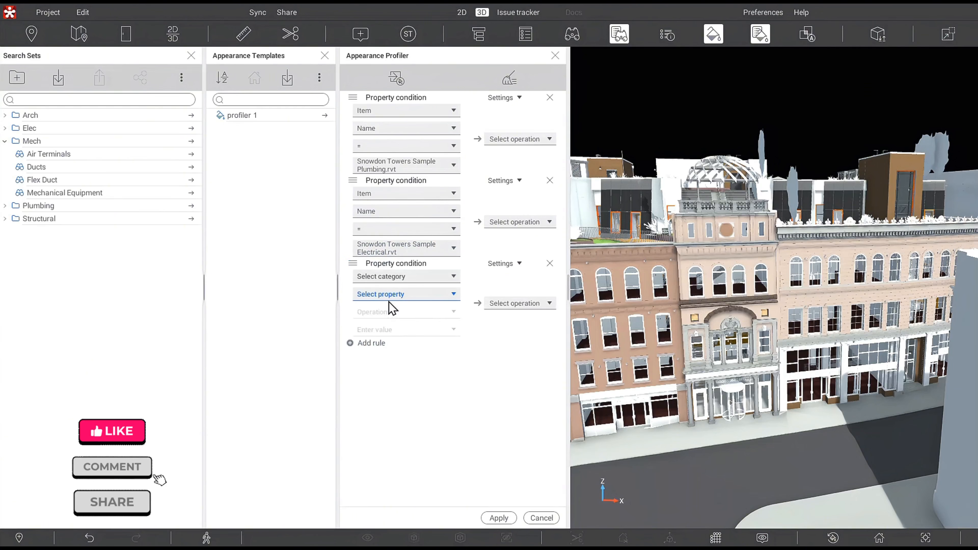
pyautogui.click(415, 277)
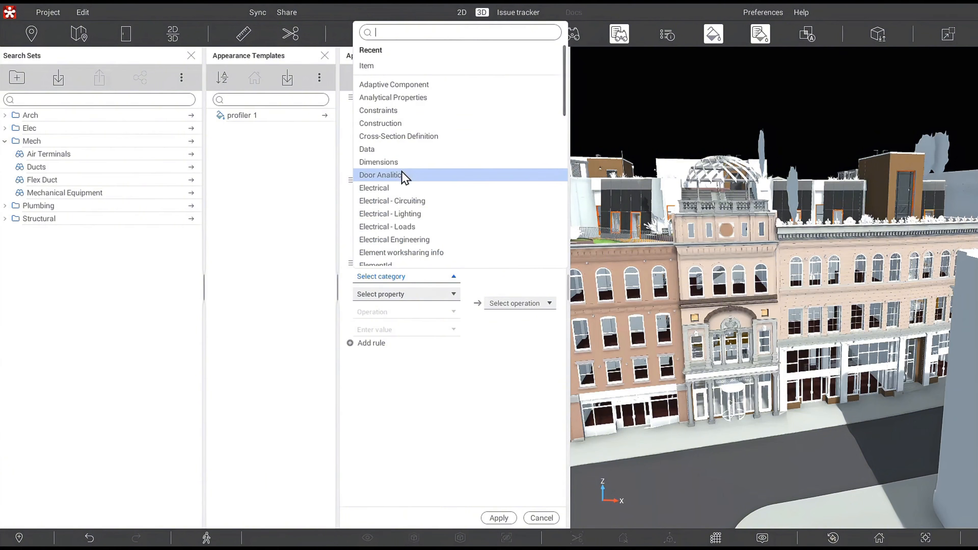
pyautogui.click(442, 69)
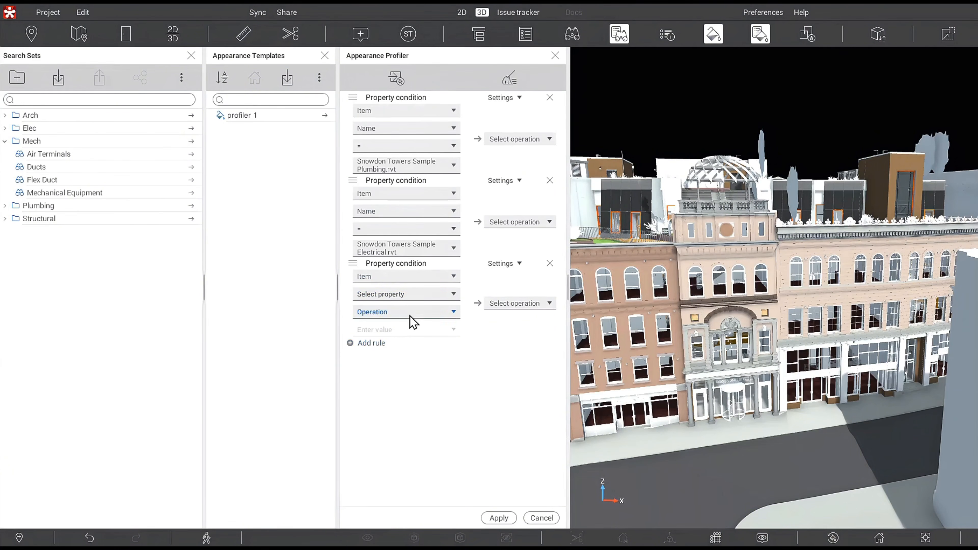
pyautogui.click(410, 294)
pyautogui.click(375, 170)
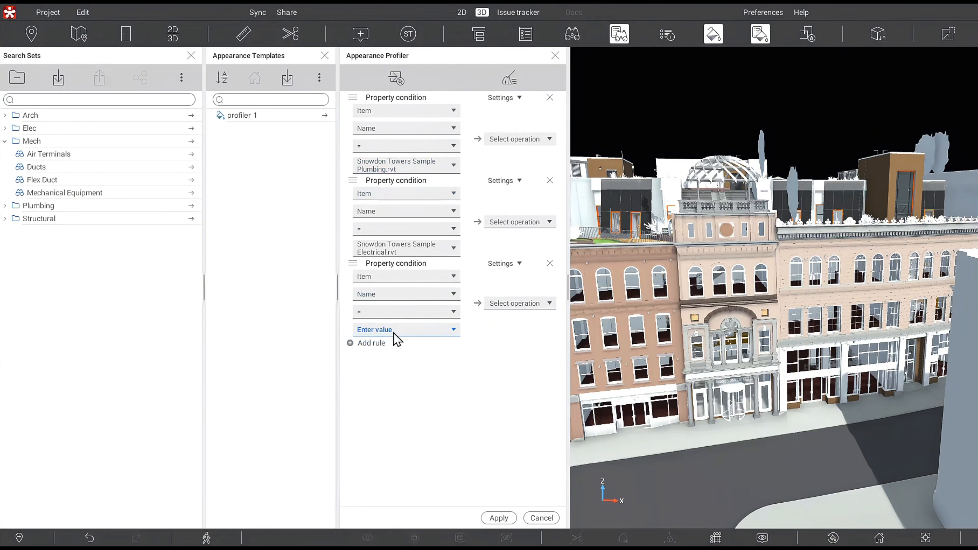
pyautogui.click(393, 330)
pyautogui.write('HVA')
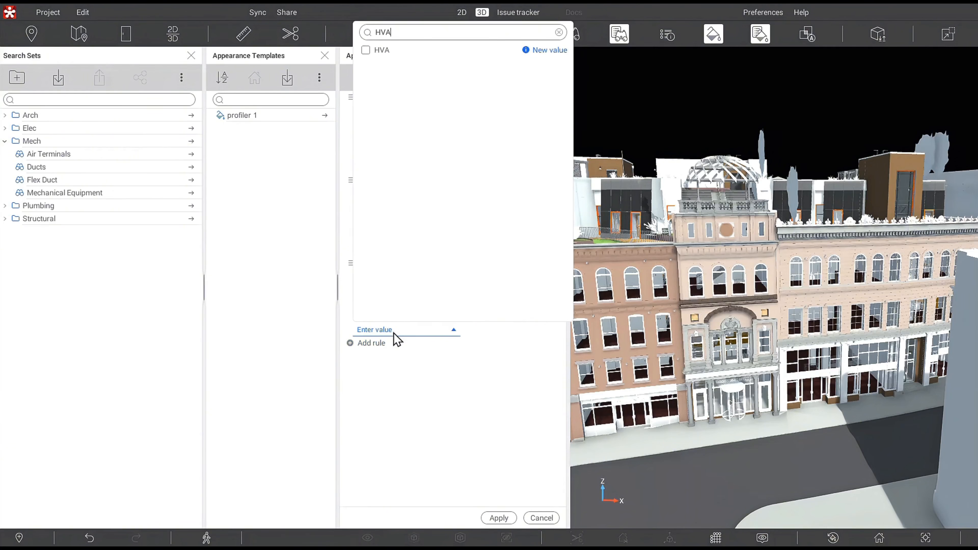
pyautogui.write('C')
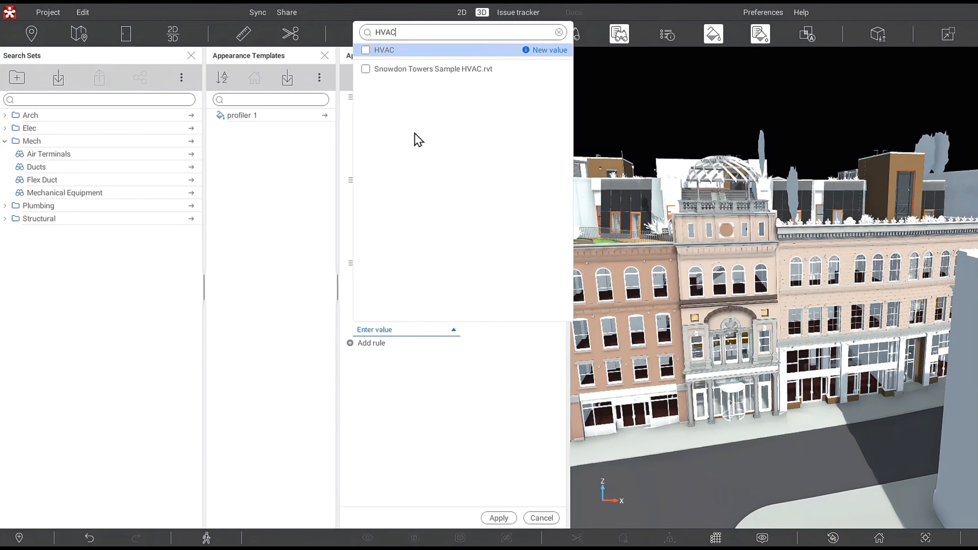
pyautogui.click(414, 72)
pyautogui.click(457, 417)
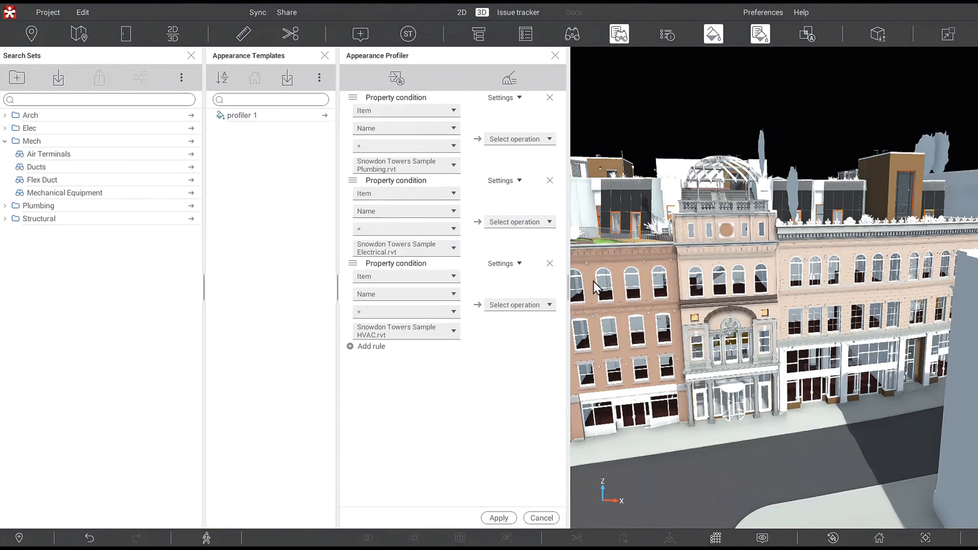
# Set the Plumbing rule's operation to Color with green (62FF23).
pyautogui.click(549, 140)
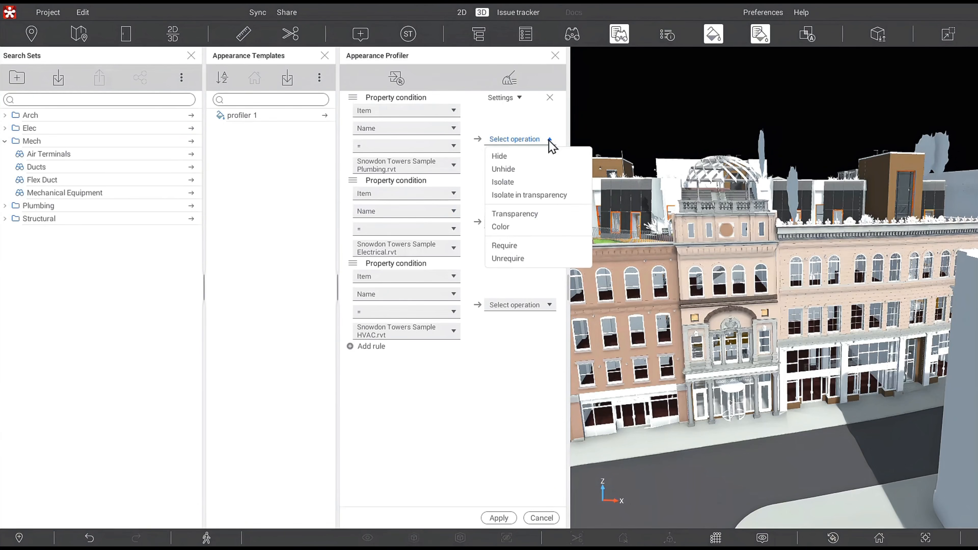
pyautogui.click(522, 227)
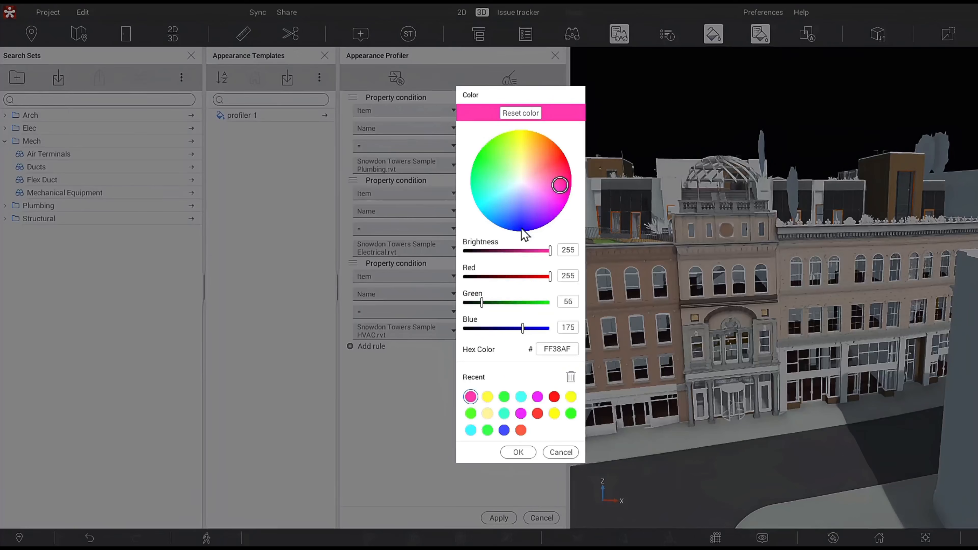
pyautogui.click(491, 149)
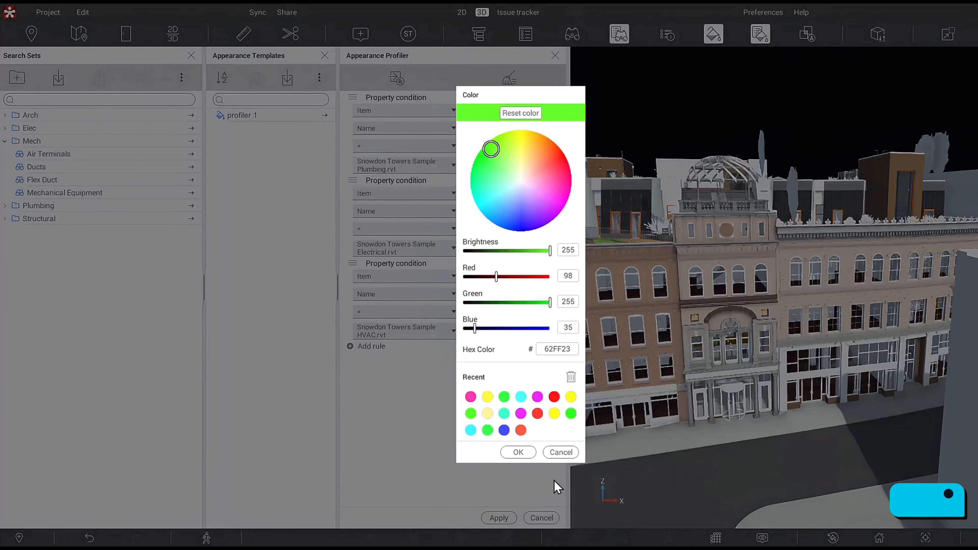
pyautogui.click(518, 452)
# Set the Electrical rule's operation to Color with yellow (FFED37).
pyautogui.click(549, 222)
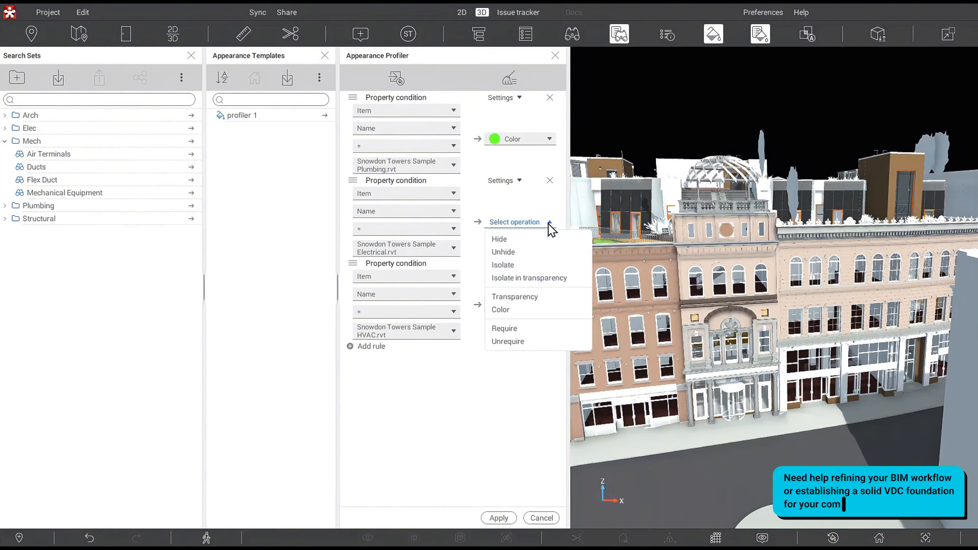
pyautogui.click(512, 310)
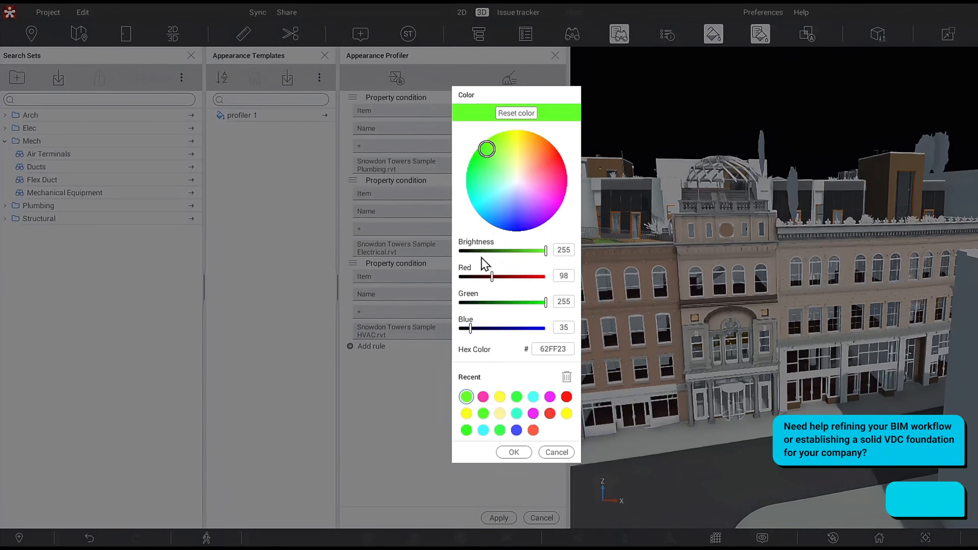
pyautogui.click(519, 143)
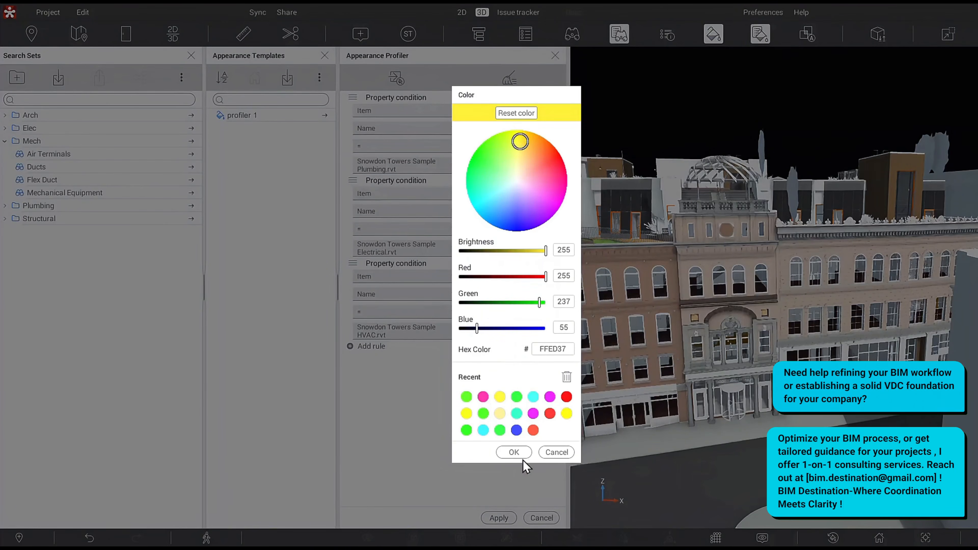
pyautogui.click(514, 452)
# Set the HVAC rule's operation to Color with magenta (FF34CF).
pyautogui.click(514, 306)
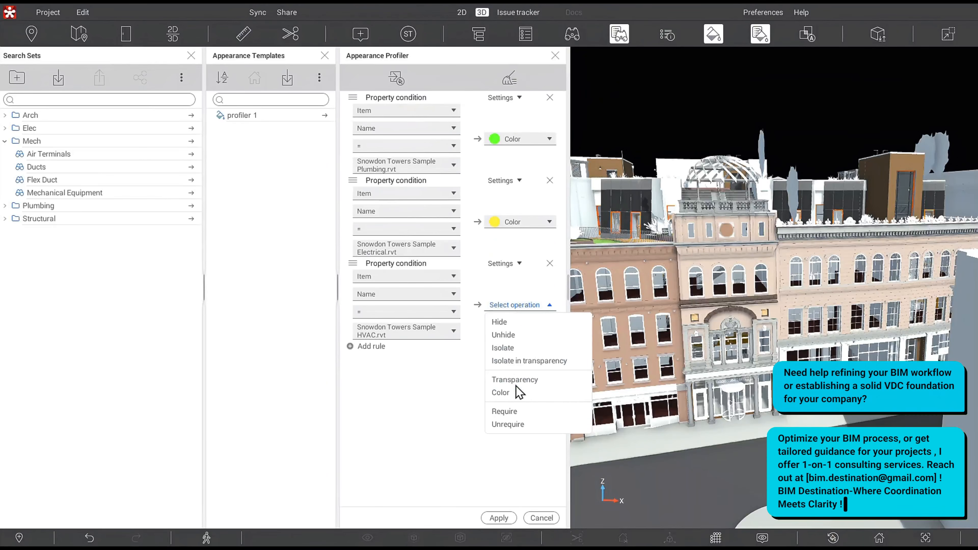
pyautogui.click(517, 393)
pyautogui.click(556, 196)
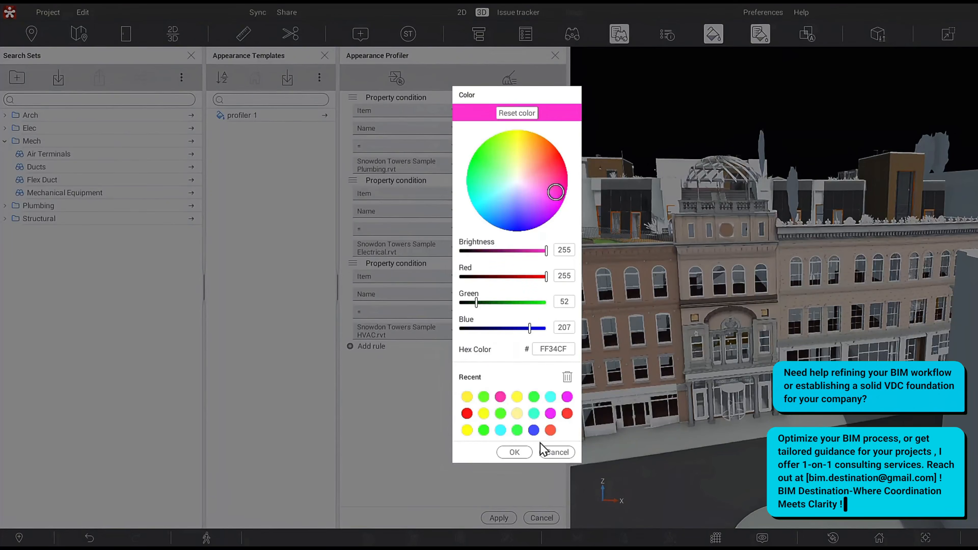
pyautogui.click(524, 453)
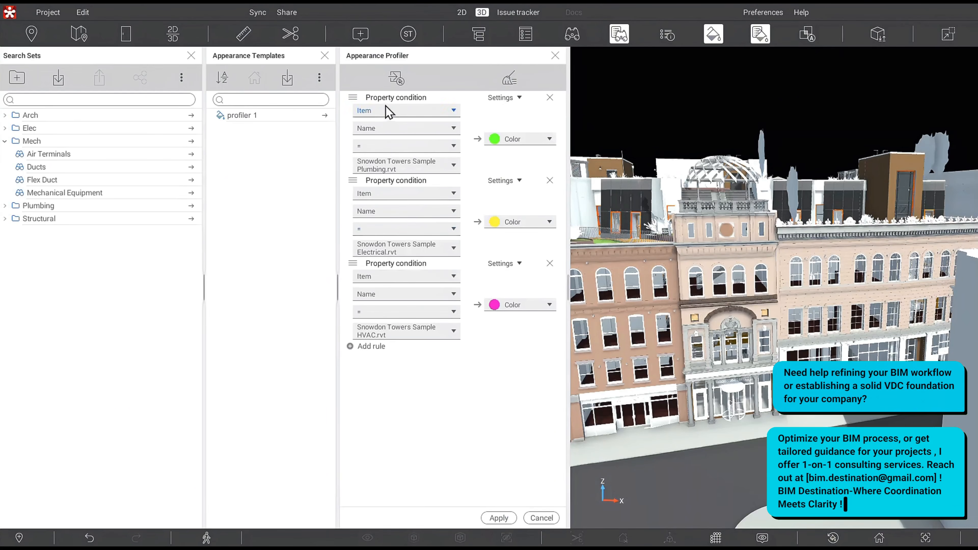
# Save the current rules as a new appearance template named Profiler 2.
pyautogui.click(401, 76)
pyautogui.click(419, 98)
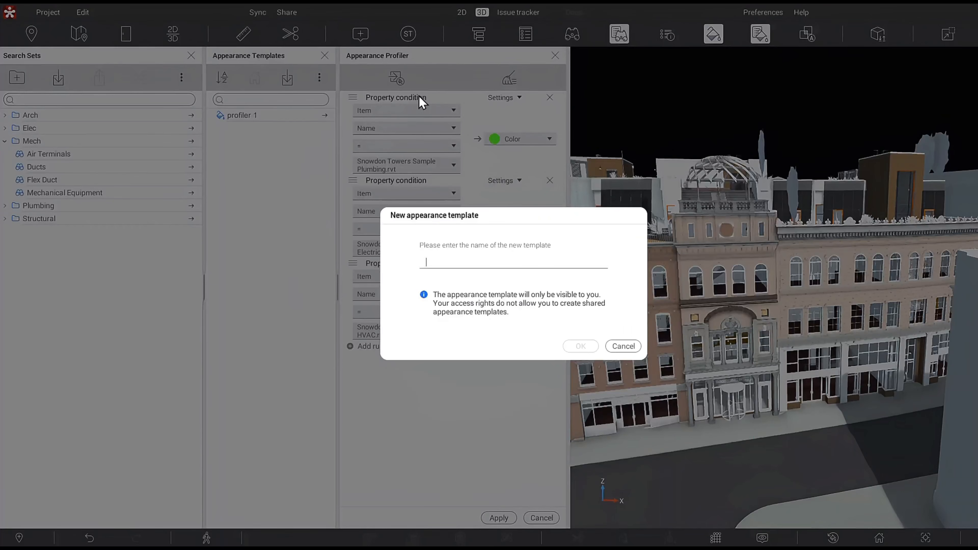
pyautogui.write('P')
pyautogui.write('filer')
pyautogui.press('BackSpace')
pyautogui.press('BackSpace')
pyautogui.press('BackSpace')
pyautogui.press('BackSpace')
pyautogui.press('BackSpace')
pyautogui.write('ofiler 2')
pyautogui.click(580, 345)
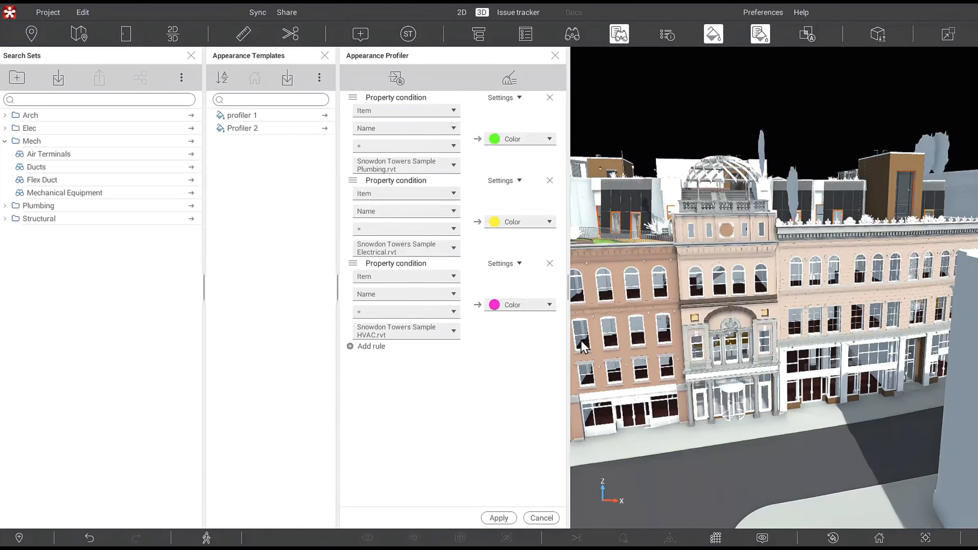
# Select the Profiler 2 template and apply it to the model.
pyautogui.click(240, 129)
pyautogui.click(498, 518)
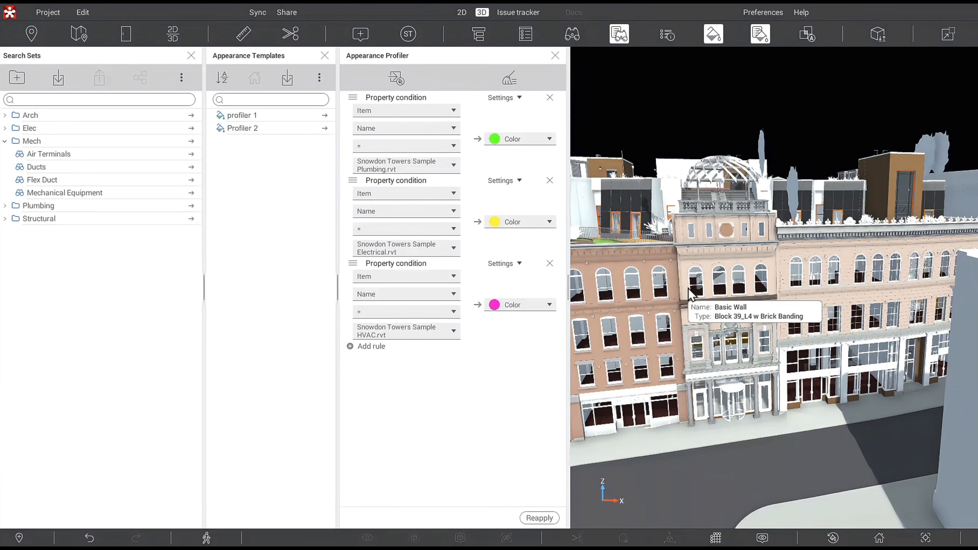
pyautogui.click(323, 130)
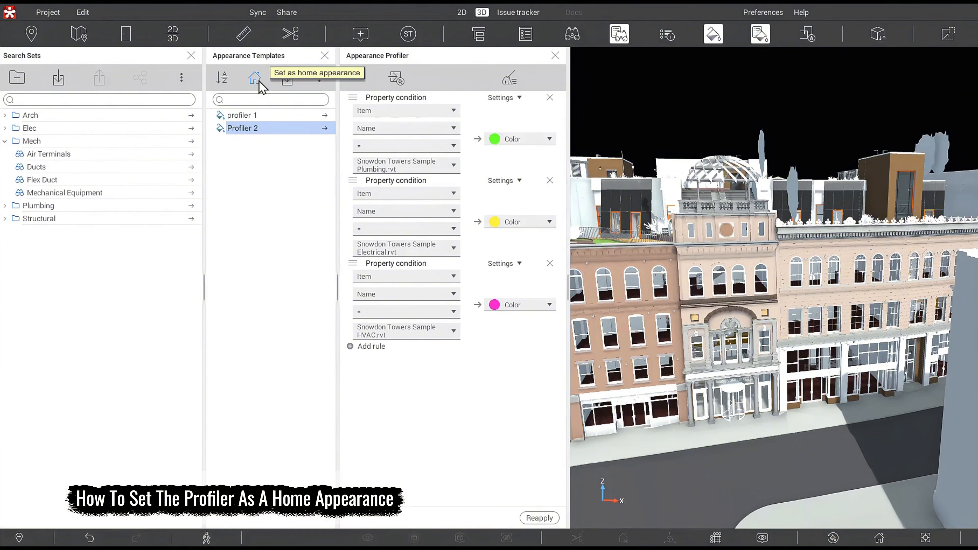
# Load the profiler 1 template and set it as the home appearance.
pyautogui.click(271, 115)
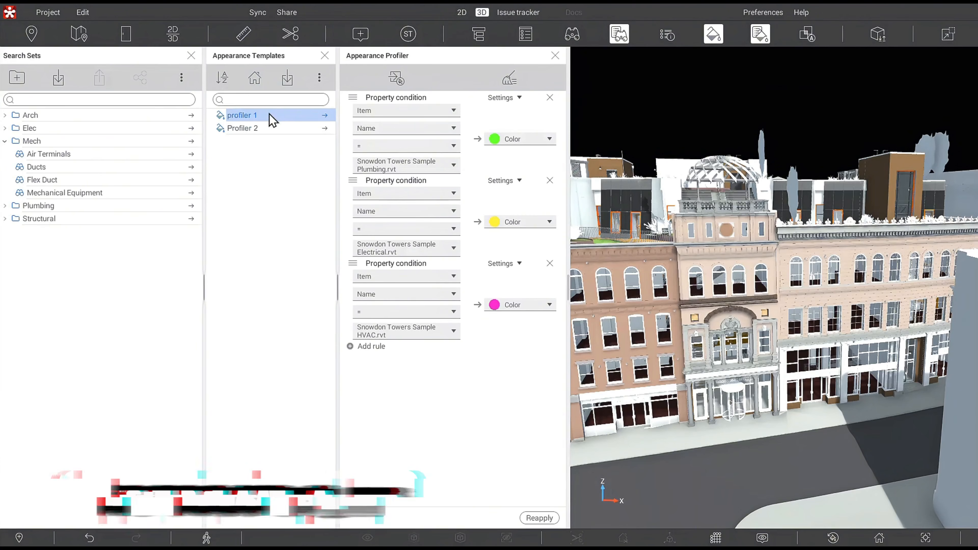
pyautogui.click(324, 115)
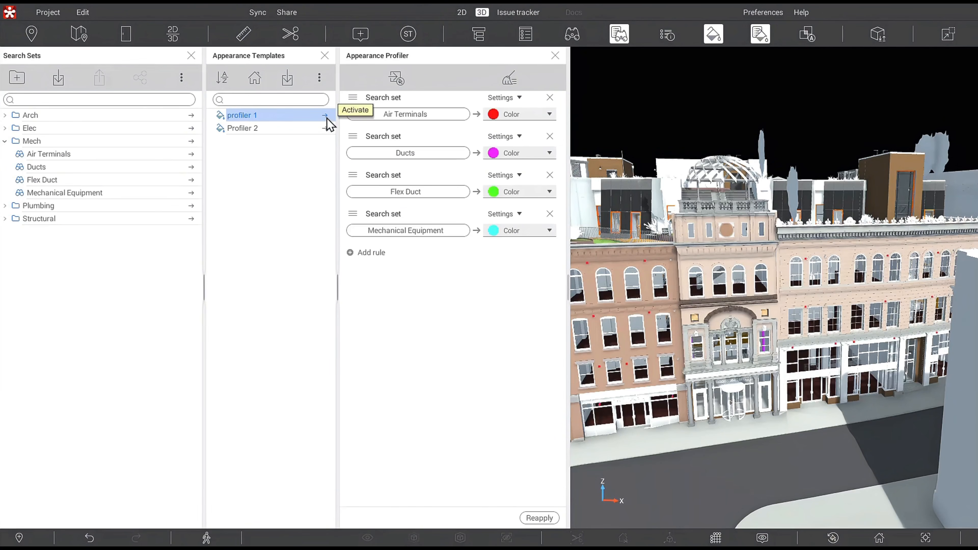
pyautogui.click(255, 80)
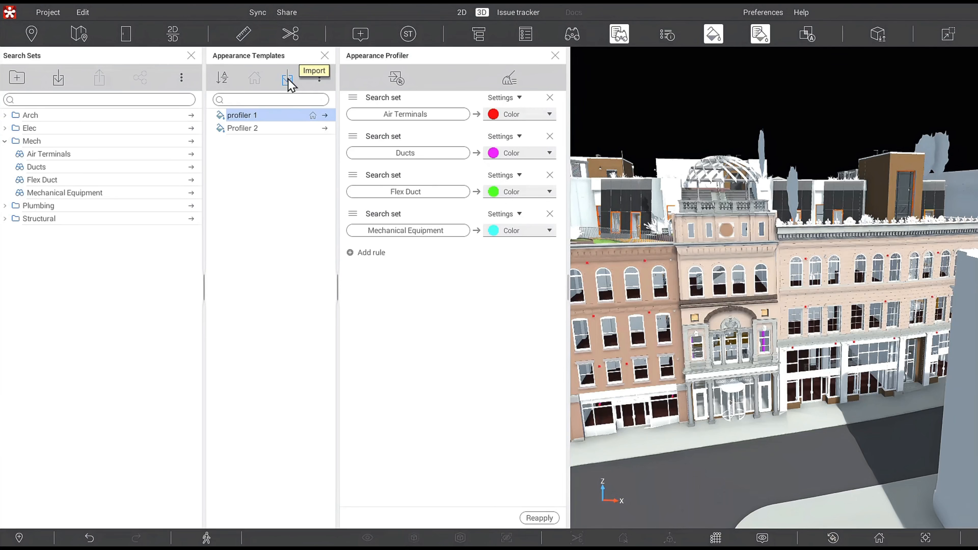
# Reset the home appearance to none for the templates.
pyautogui.click(320, 78)
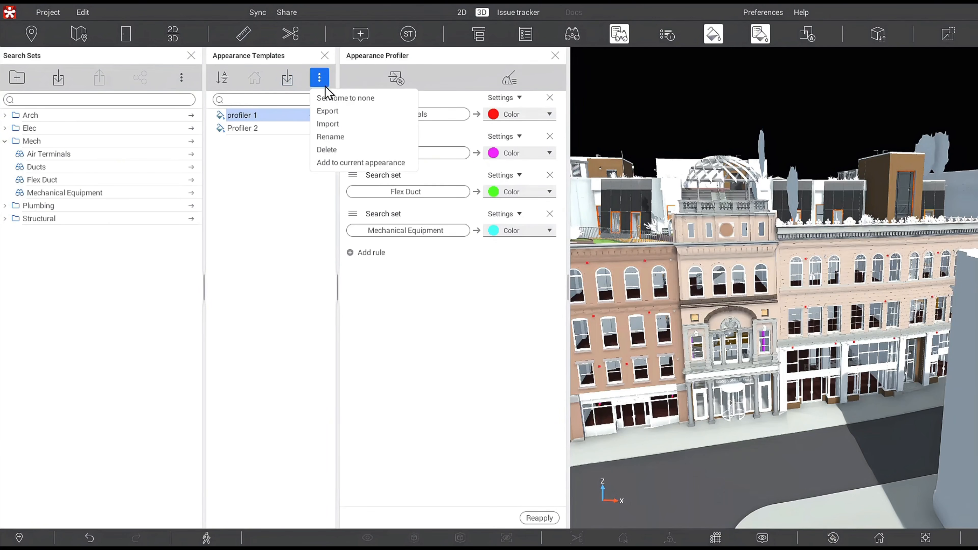
pyautogui.click(350, 99)
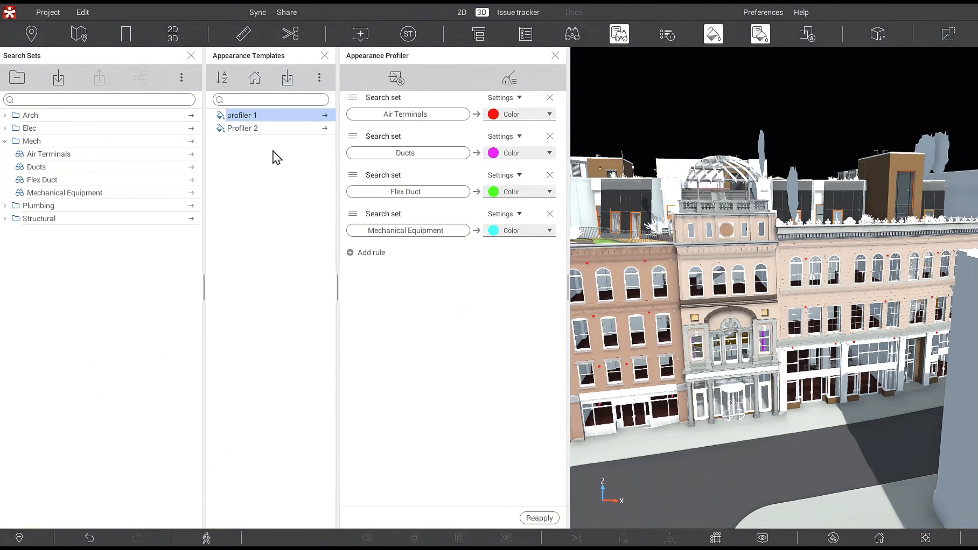
# Delete the profiler 1 appearance template, confirming the deletion.
pyautogui.click(319, 78)
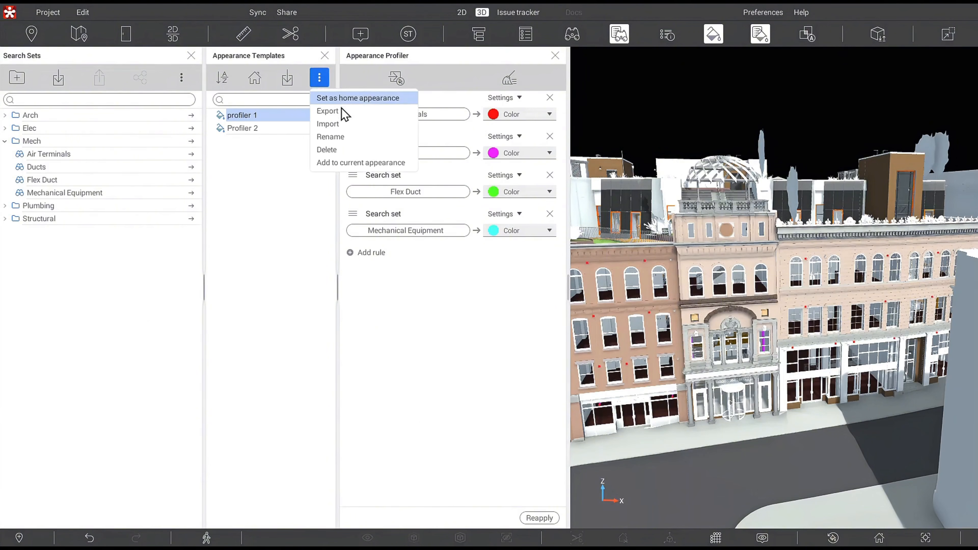
pyautogui.click(343, 153)
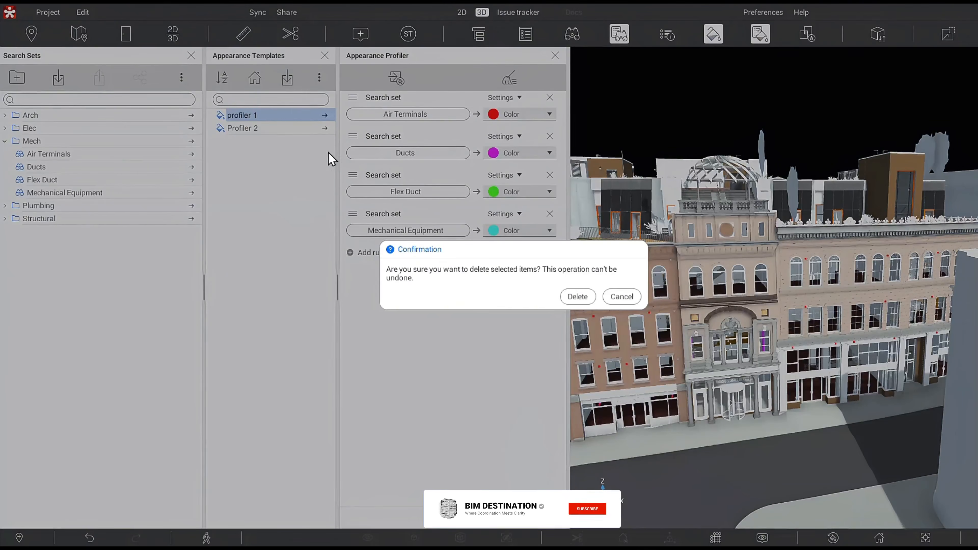
pyautogui.click(582, 297)
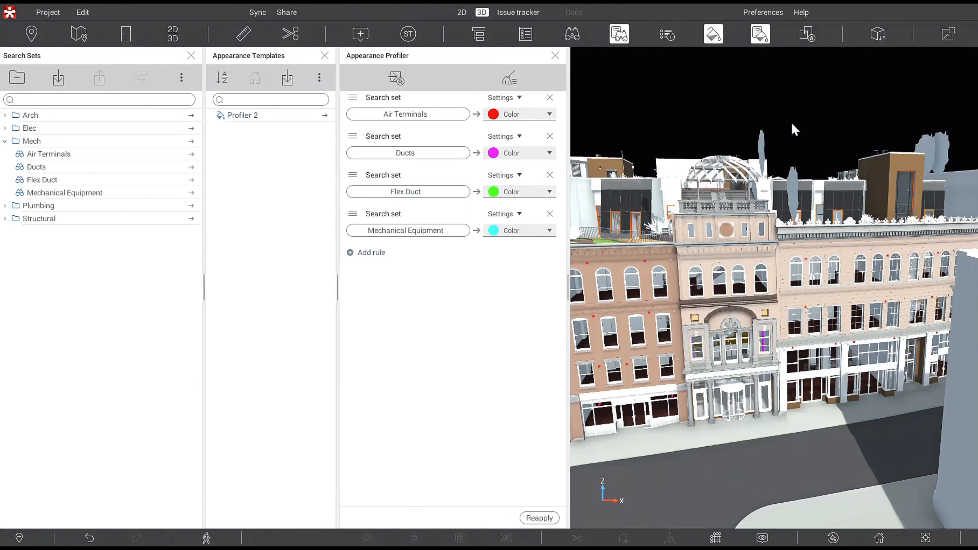